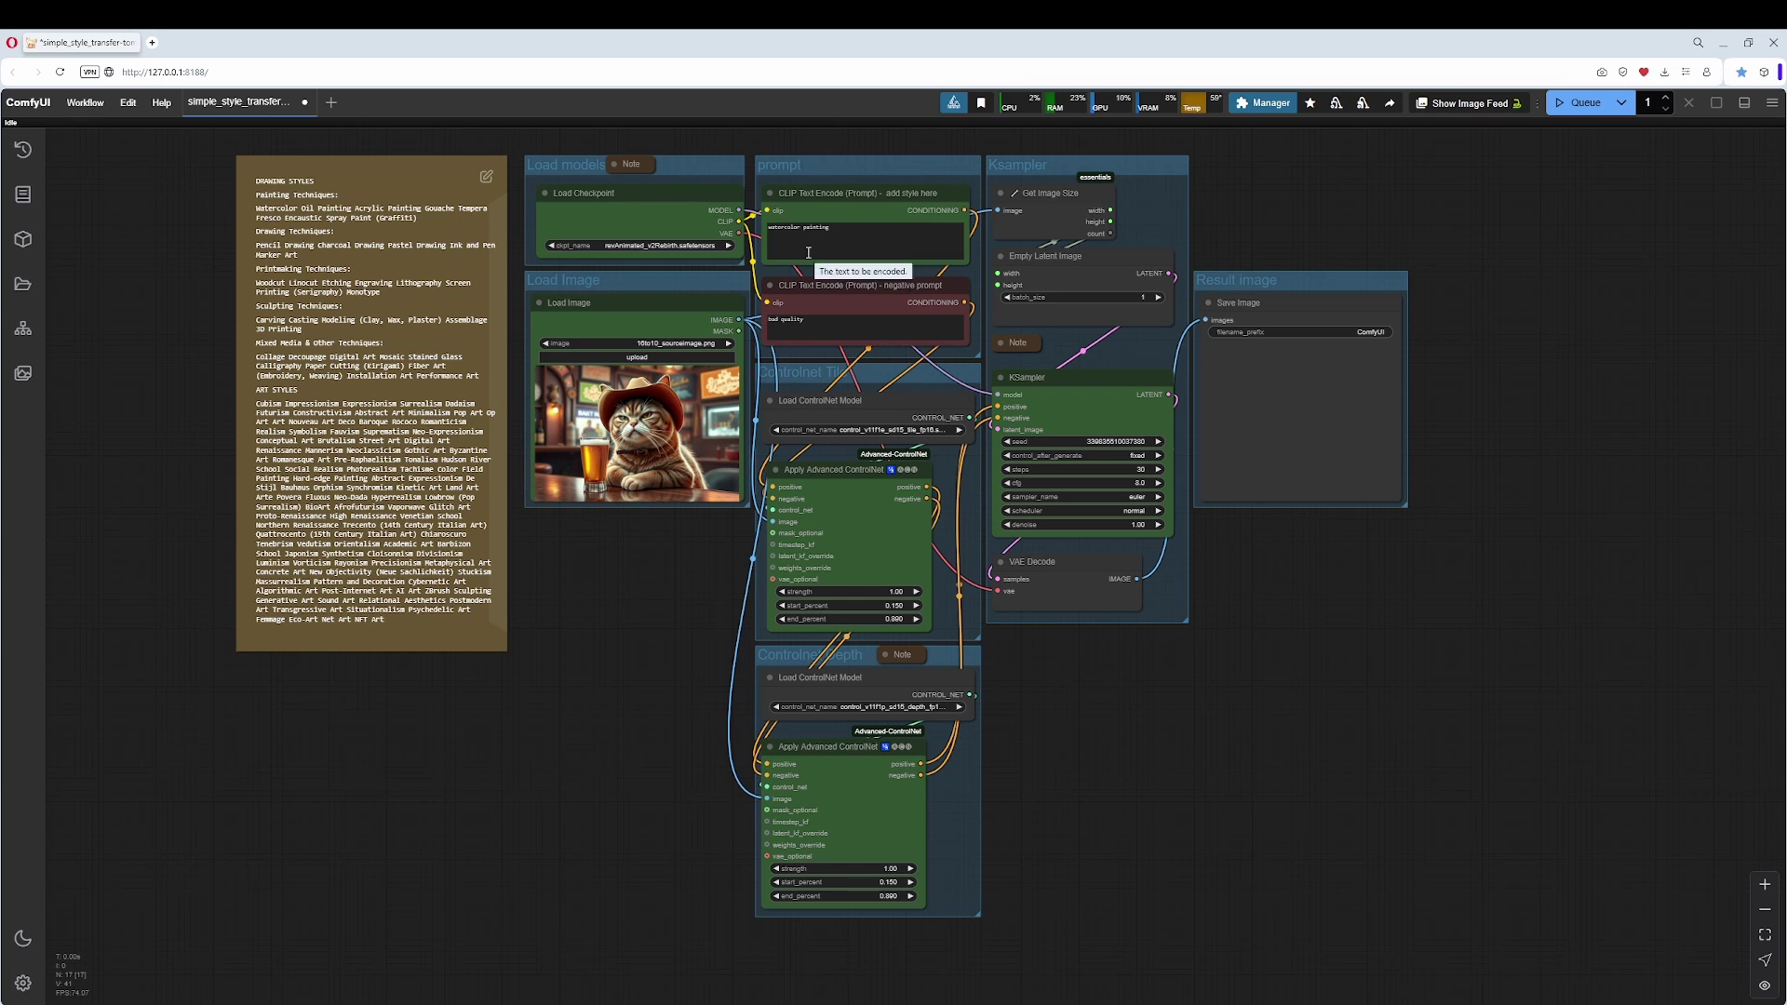
Step: Queue the simple_style_transfer workflow to generate the first stylised cowboy-hat cat image
{"action": "left_click", "coordinate": [1583, 103]}
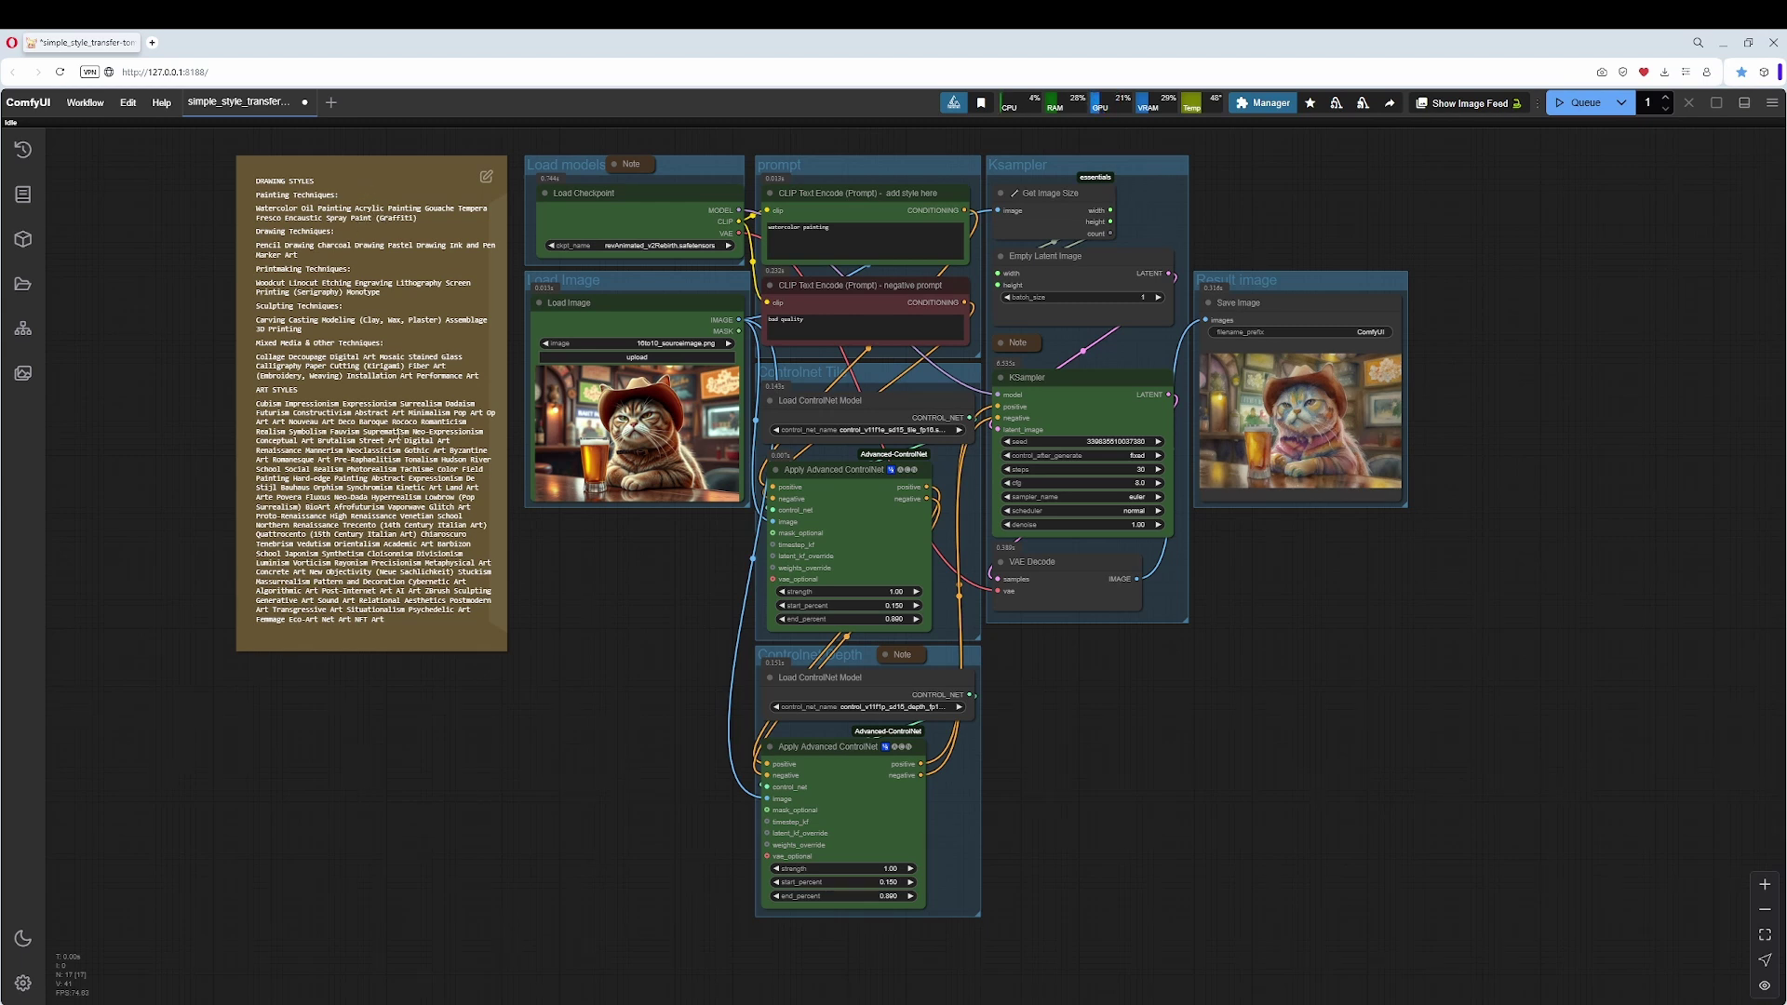
Step: Replace 'watercolor' in the positive prompt with 'Acrylic' from the styles note and run it
{"action": "left_click", "coordinate": [366, 216]}
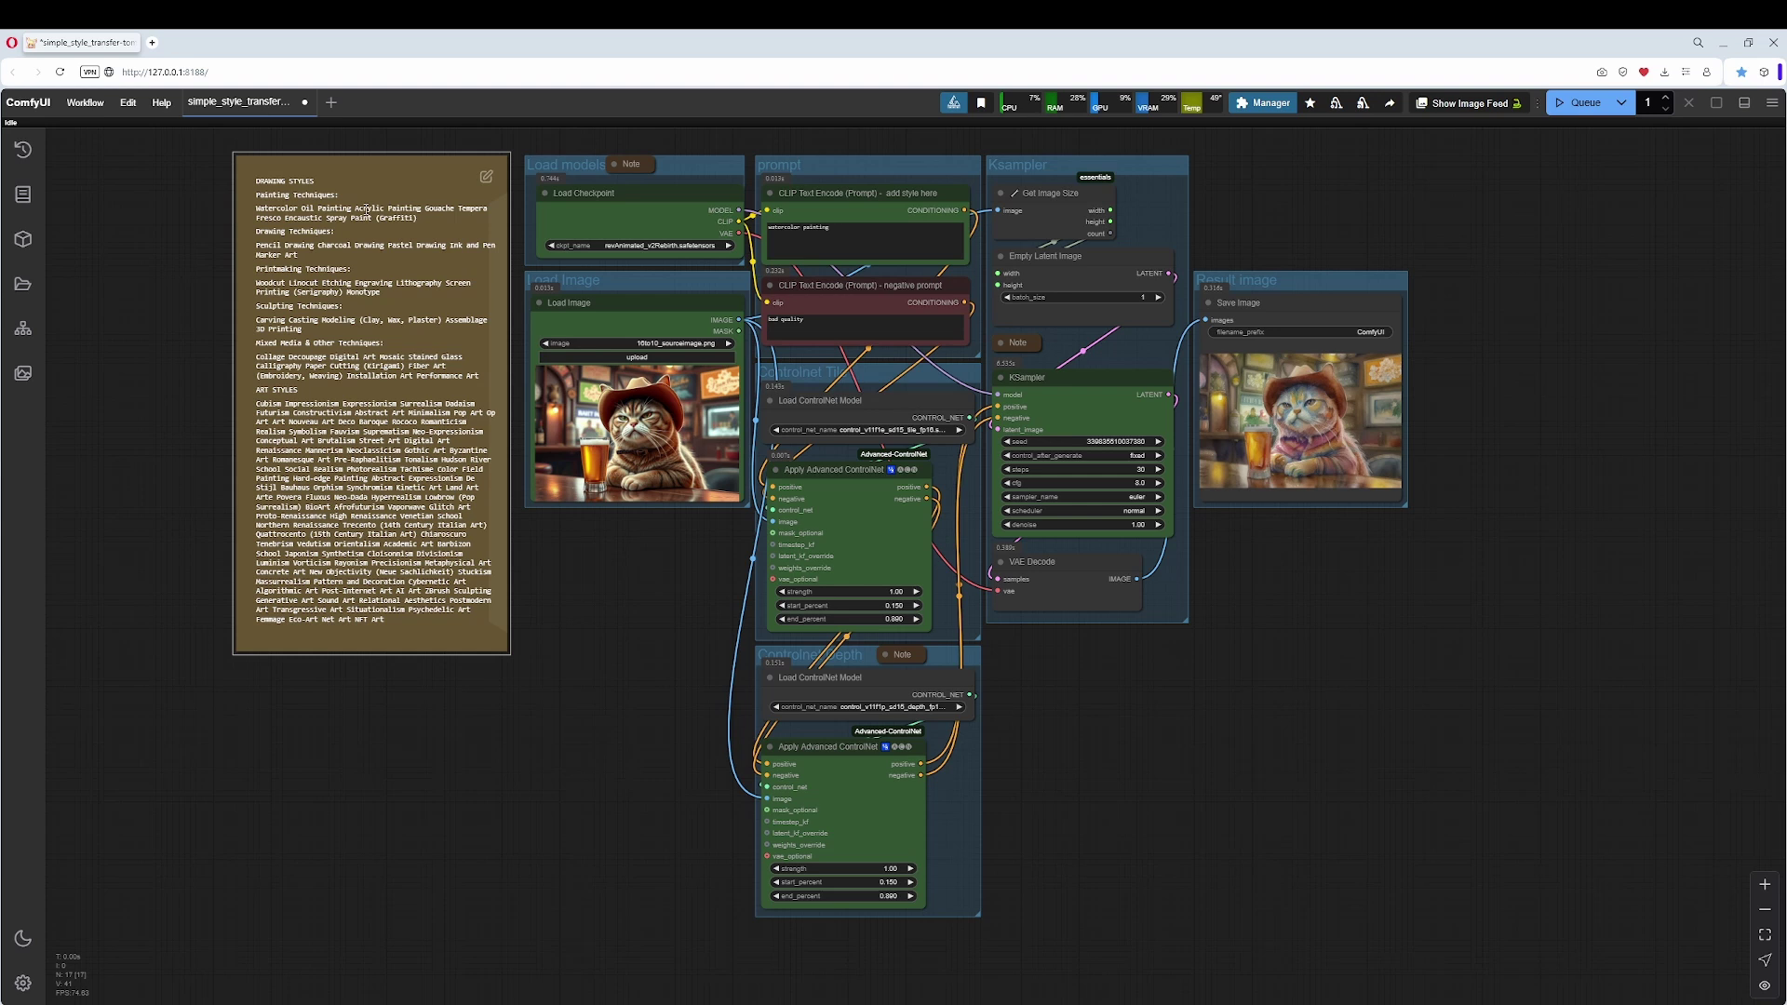
{"action": "double_click", "coordinate": [366, 210]}
{"action": "key", "text": "ctrl+c"}
{"action": "left_click", "coordinate": [823, 233]}
{"action": "double_click", "coordinate": [785, 229]}
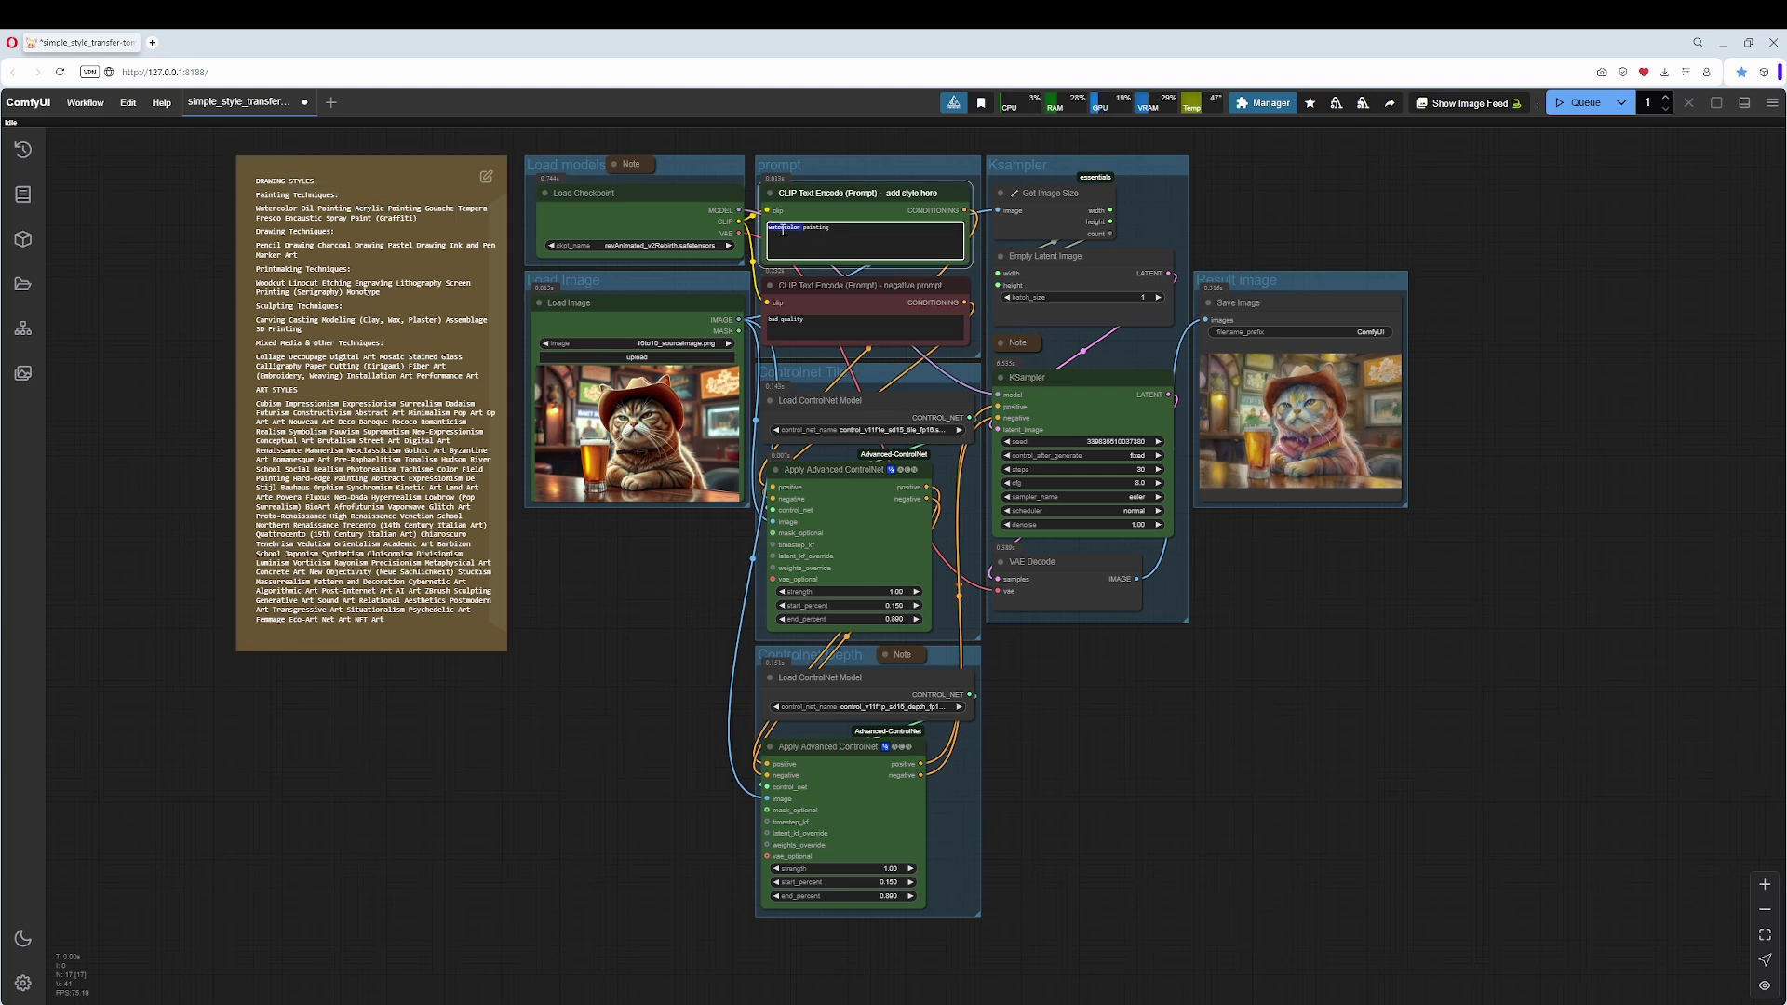
{"action": "key", "text": "ctrl+v"}
{"action": "left_click", "coordinate": [1583, 102]}
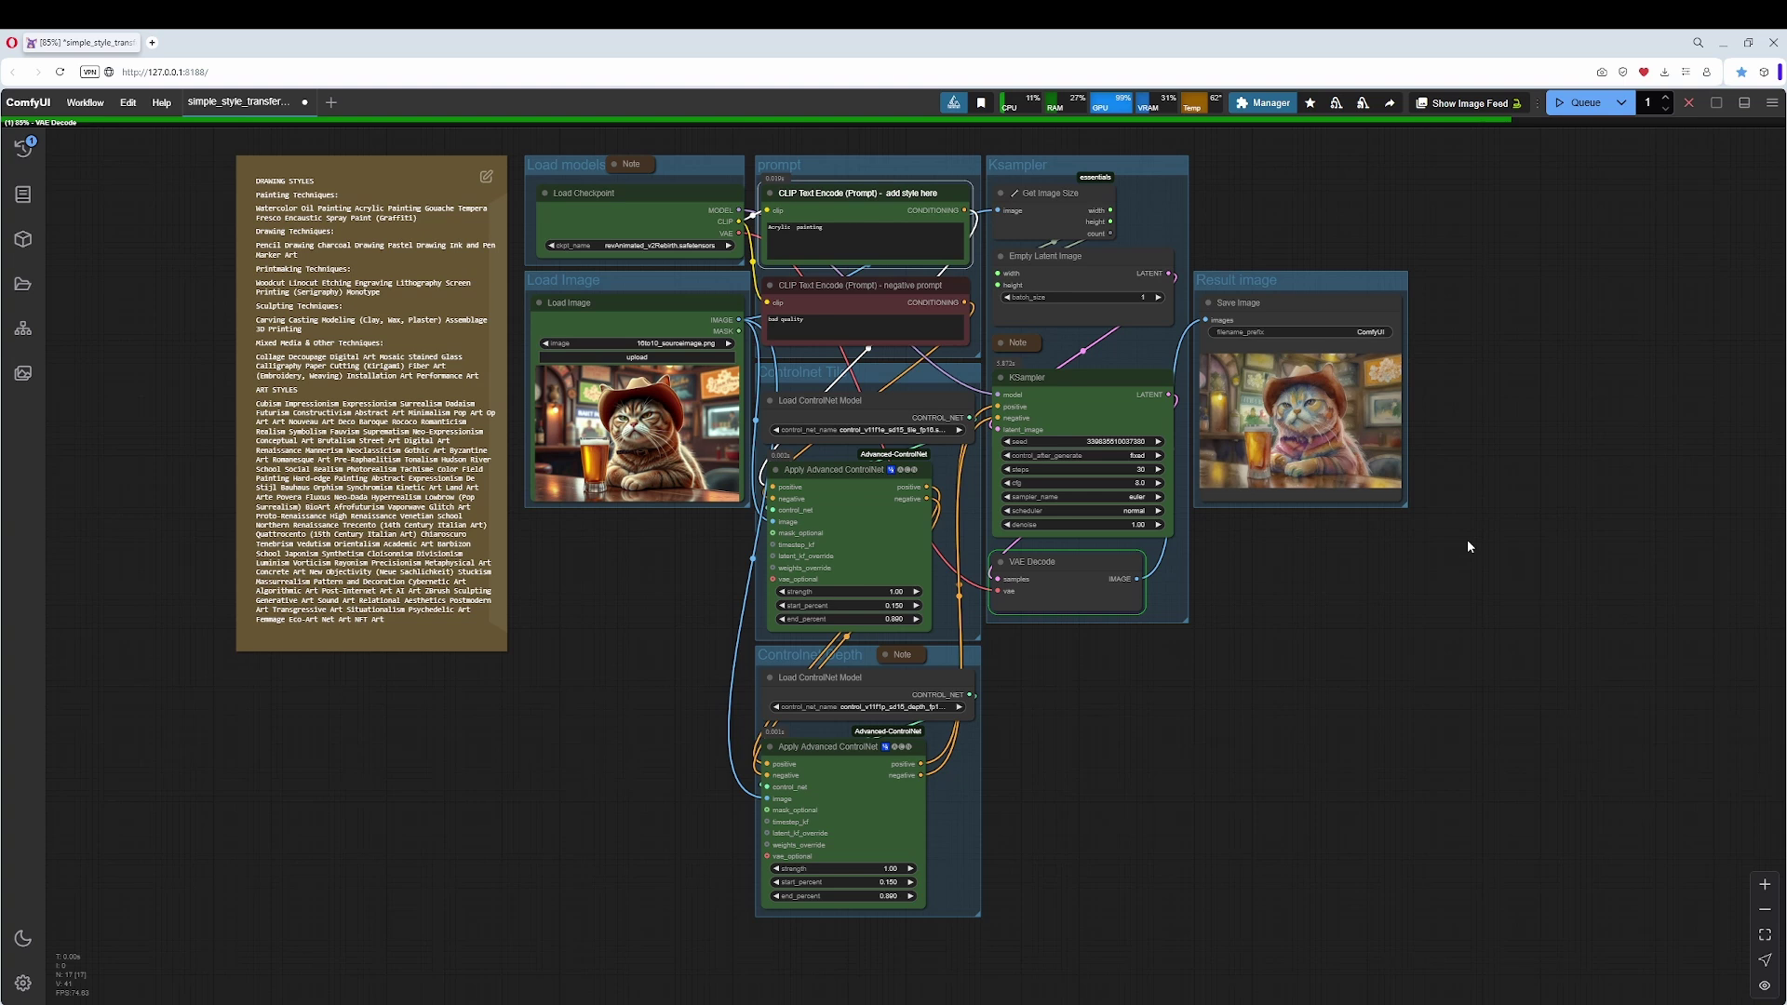
Step: Change the positive prompt to 'watercolors painting' and regenerate the image
{"action": "scroll", "coordinate": [1203, 601], "scroll_direction": "up", "scroll_amount": 5}
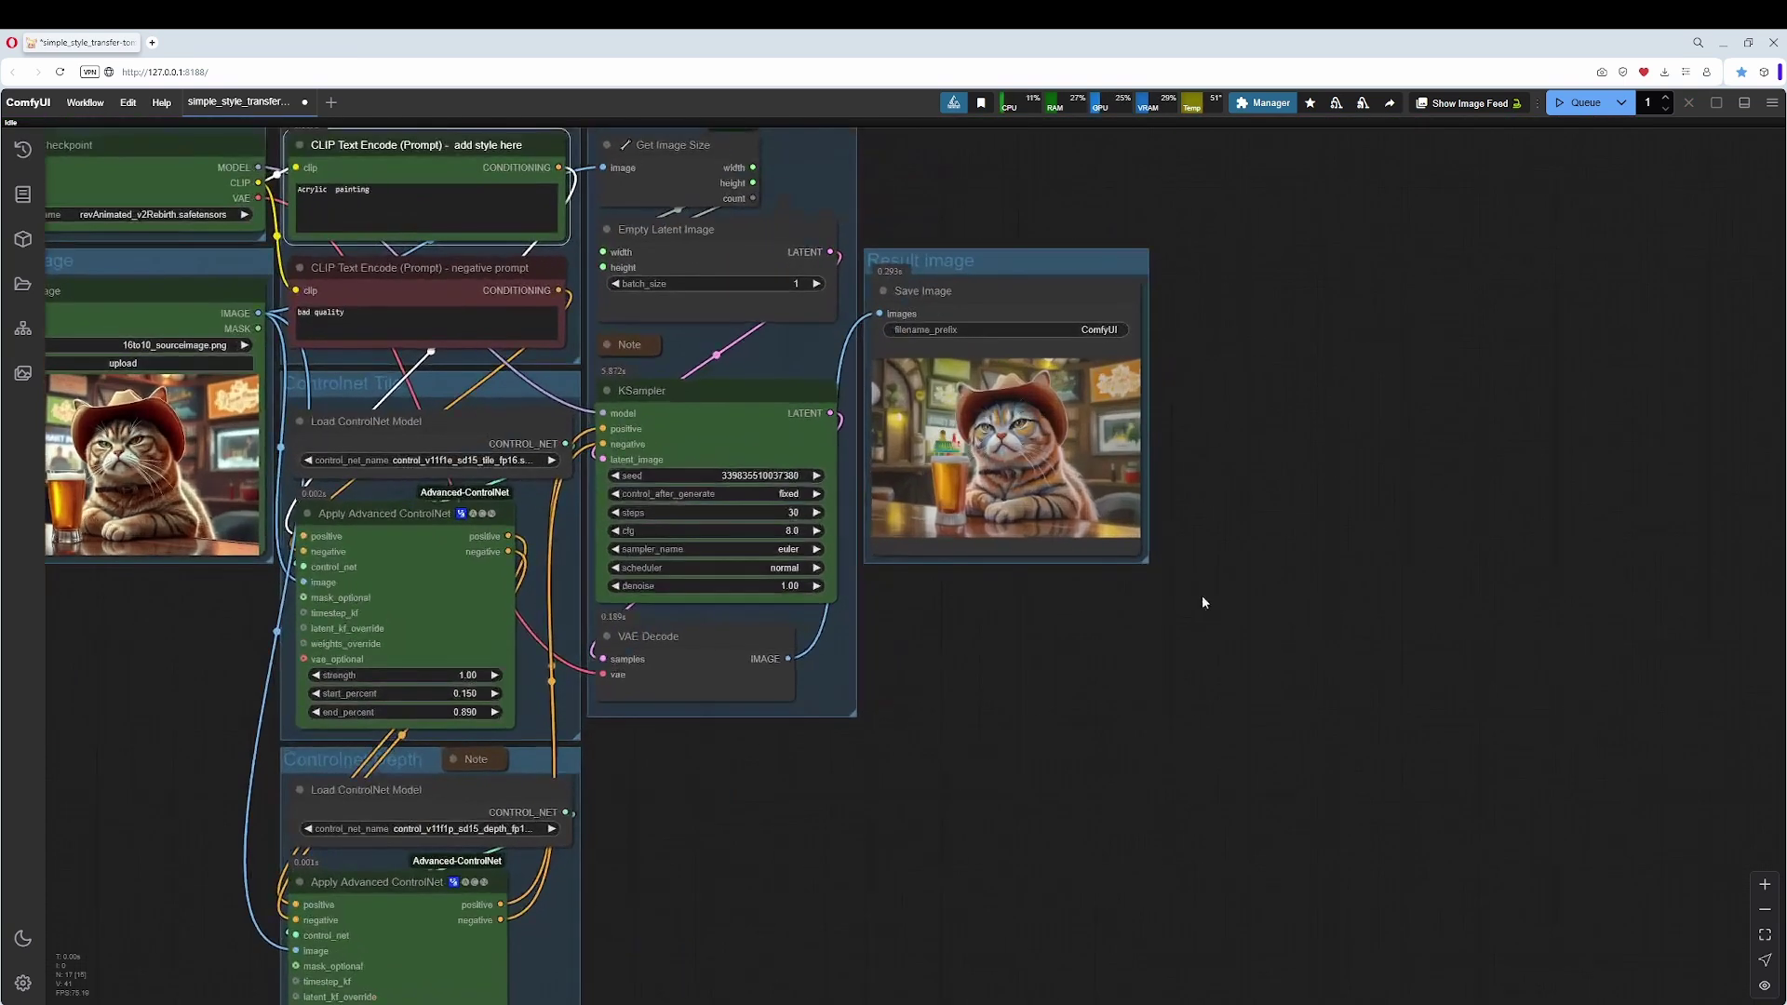
{"action": "scroll", "coordinate": [1204, 601], "scroll_direction": "down", "scroll_amount": 8}
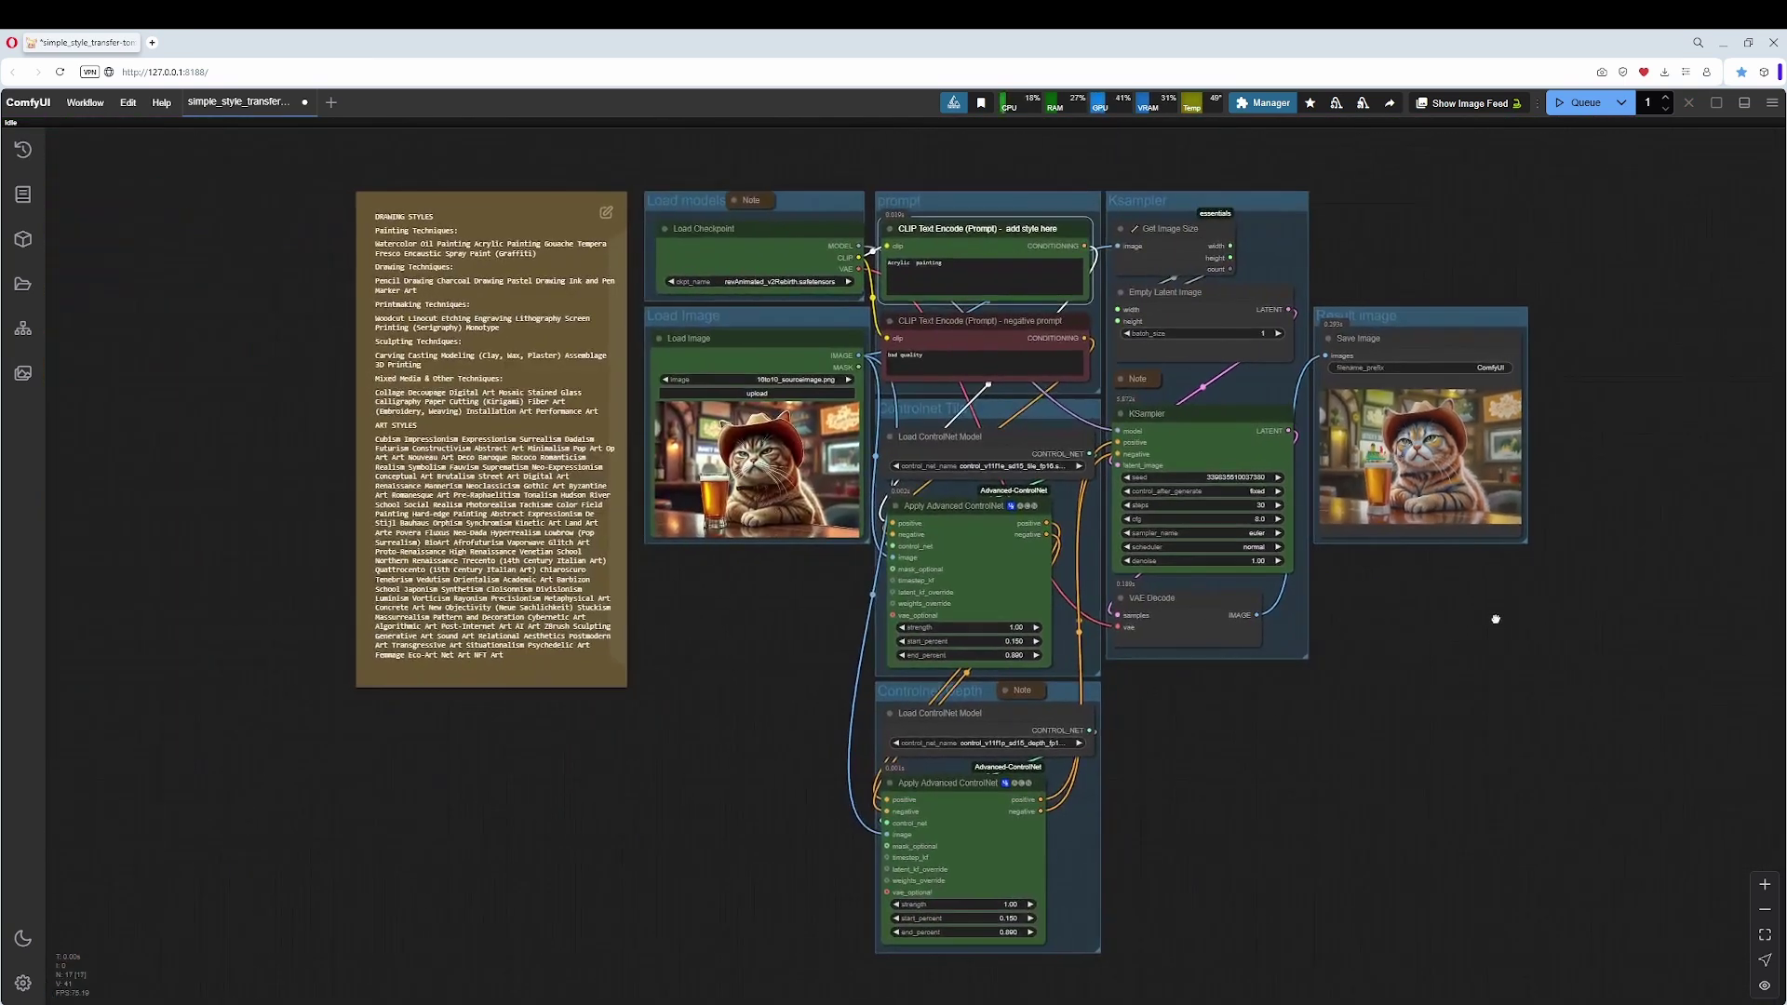
{"action": "left_click_drag", "start_coordinate": [1496, 619], "coordinate": [1493, 619]}
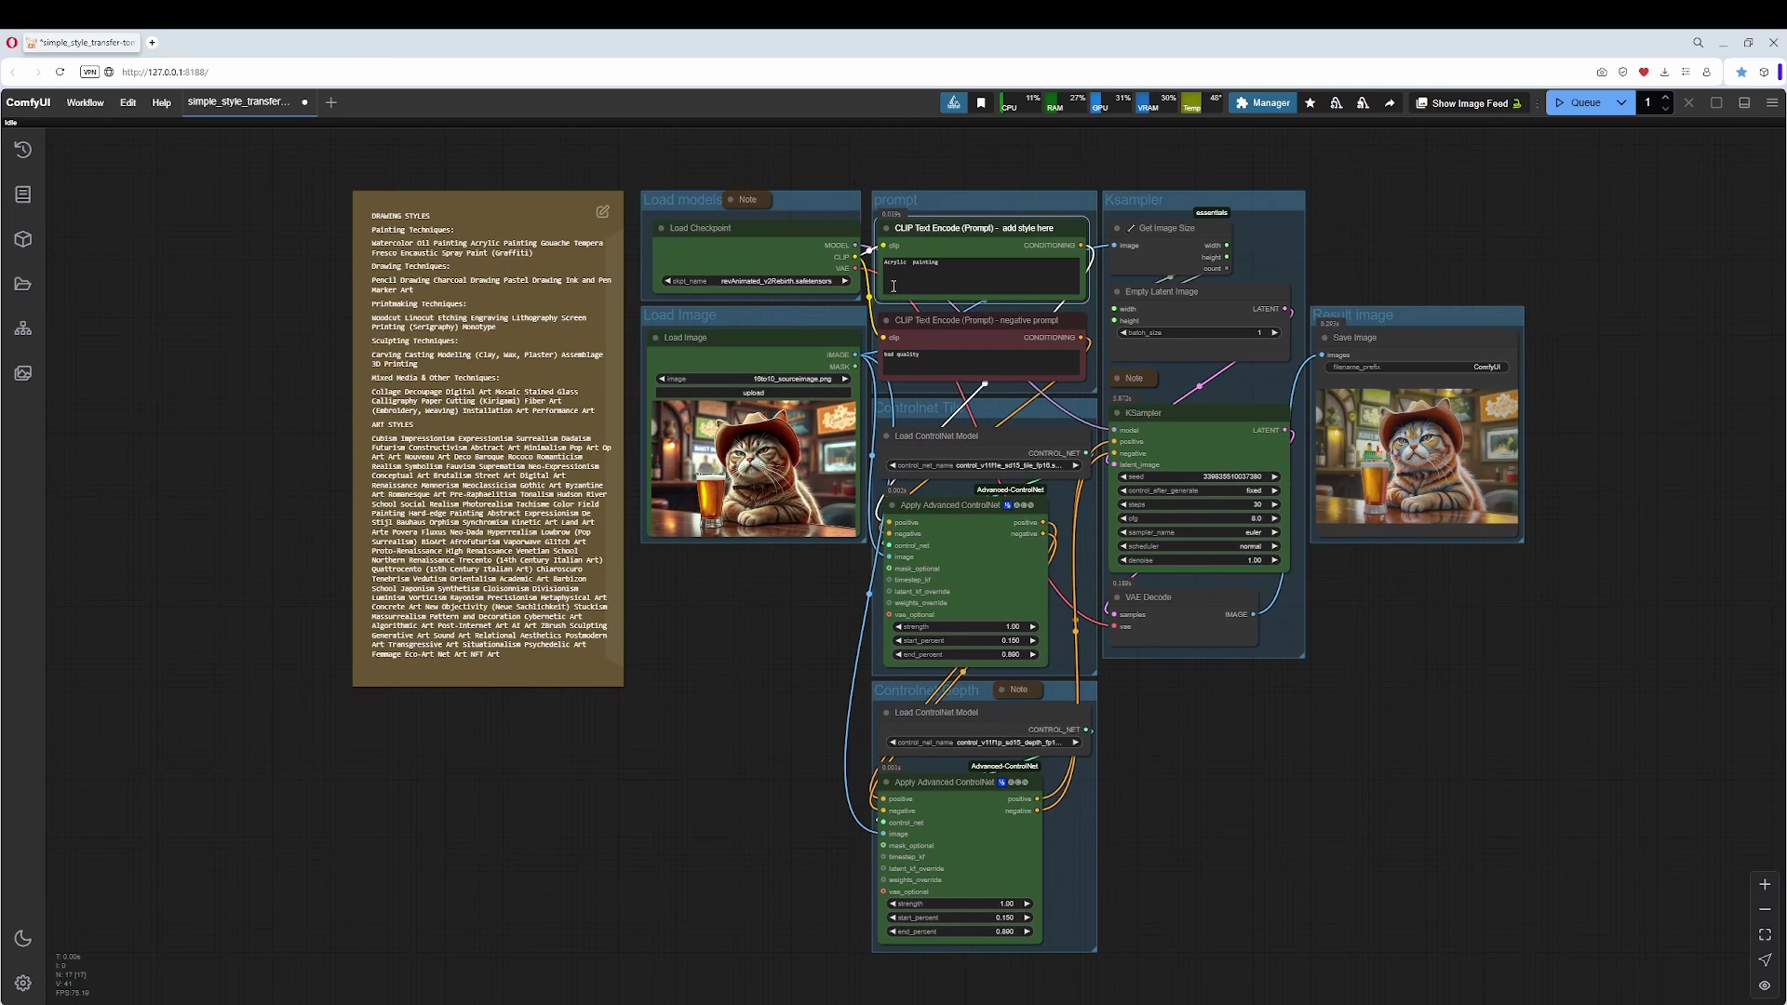
{"action": "double_click", "coordinate": [897, 264]}
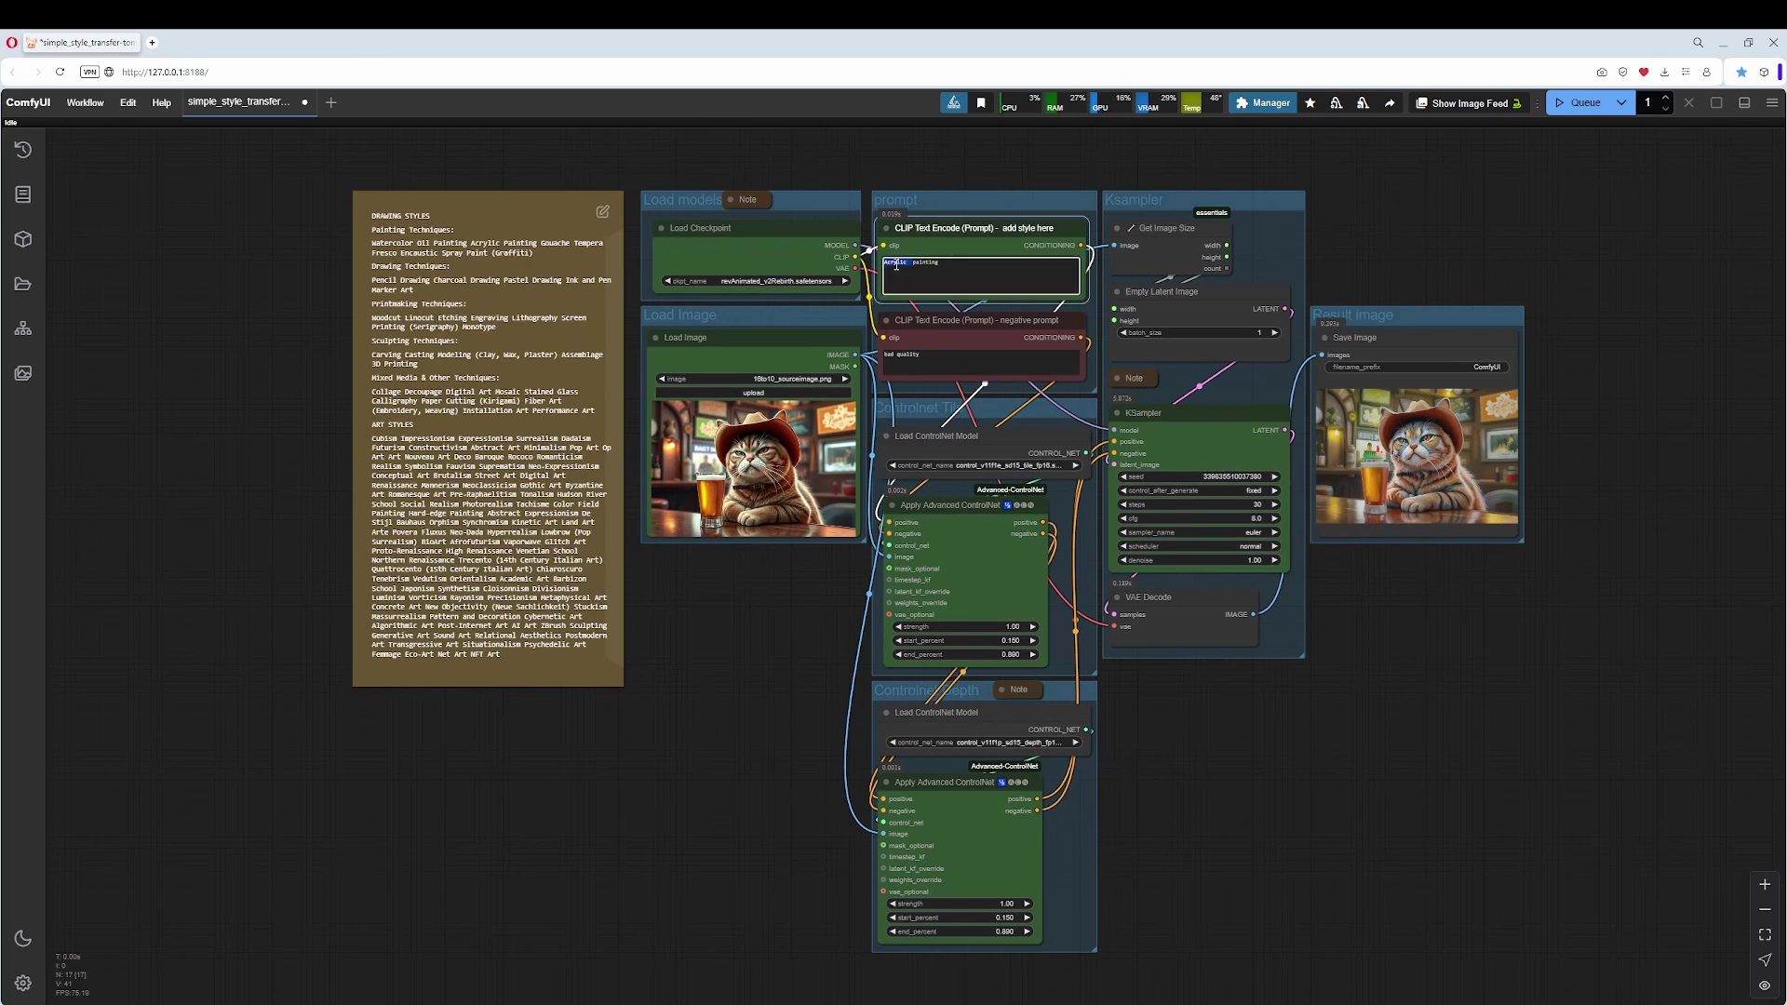
{"action": "type", "text": "watercolors"}
{"action": "left_click", "coordinate": [1581, 102]}
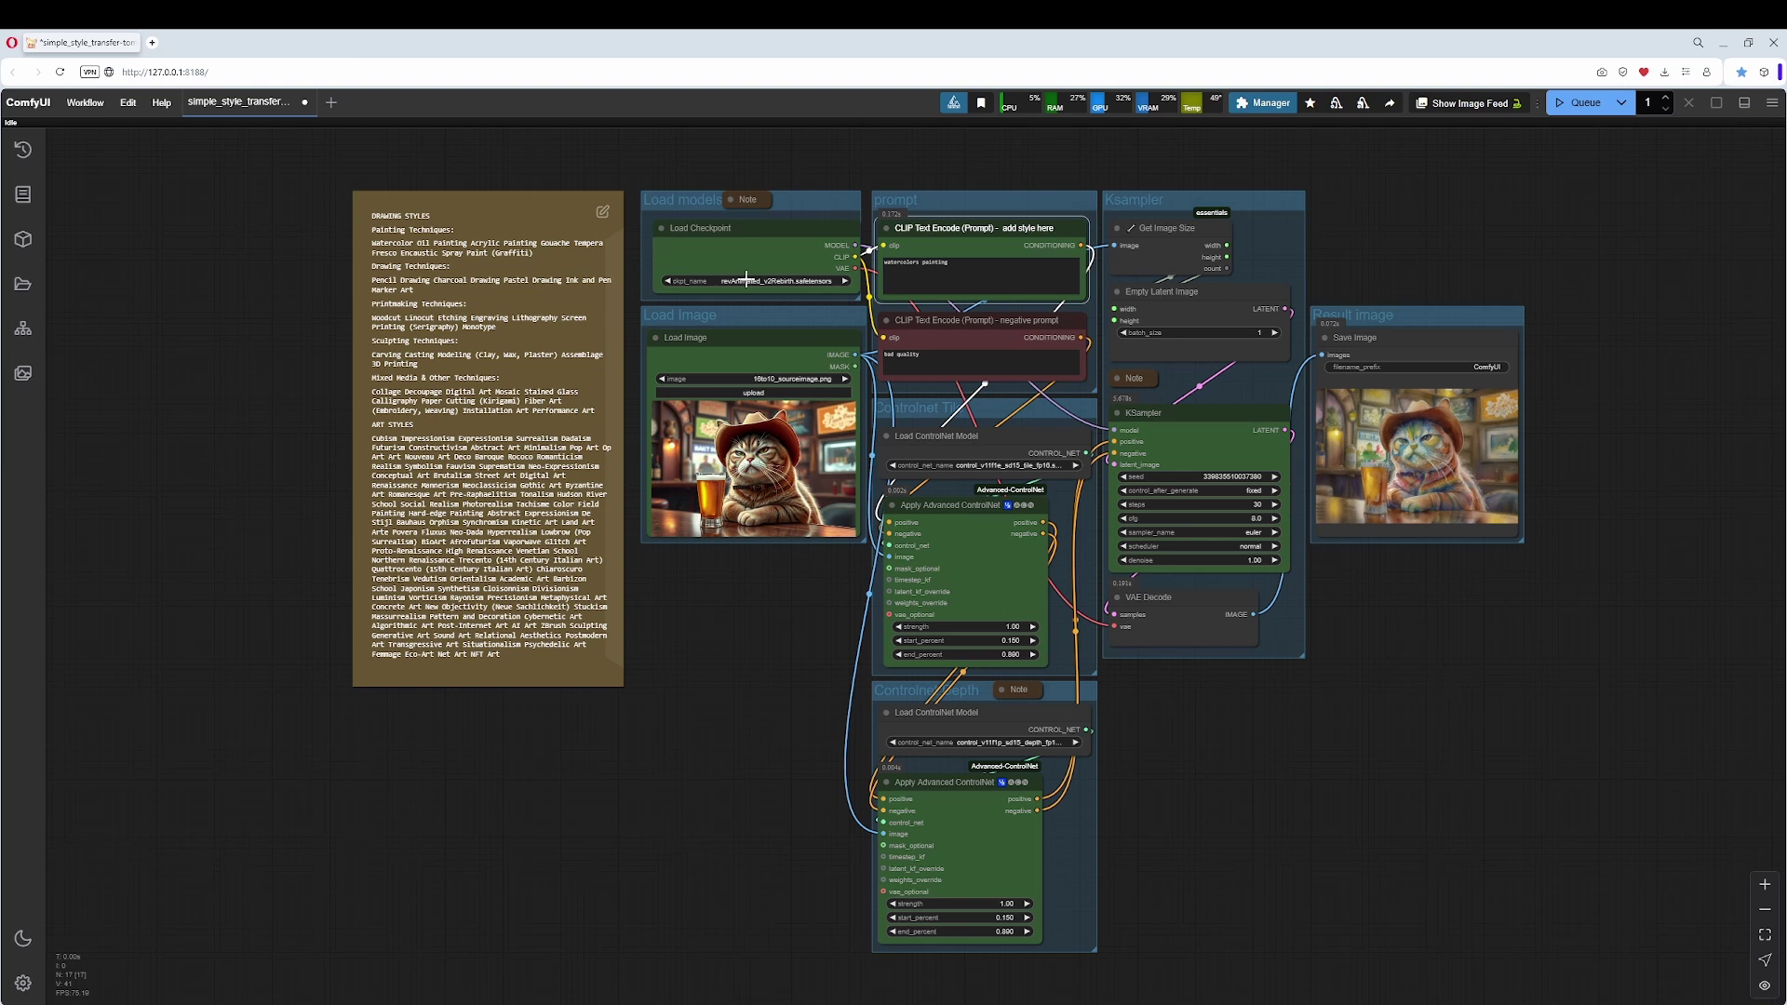
{"action": "left_click", "coordinate": [732, 199]}
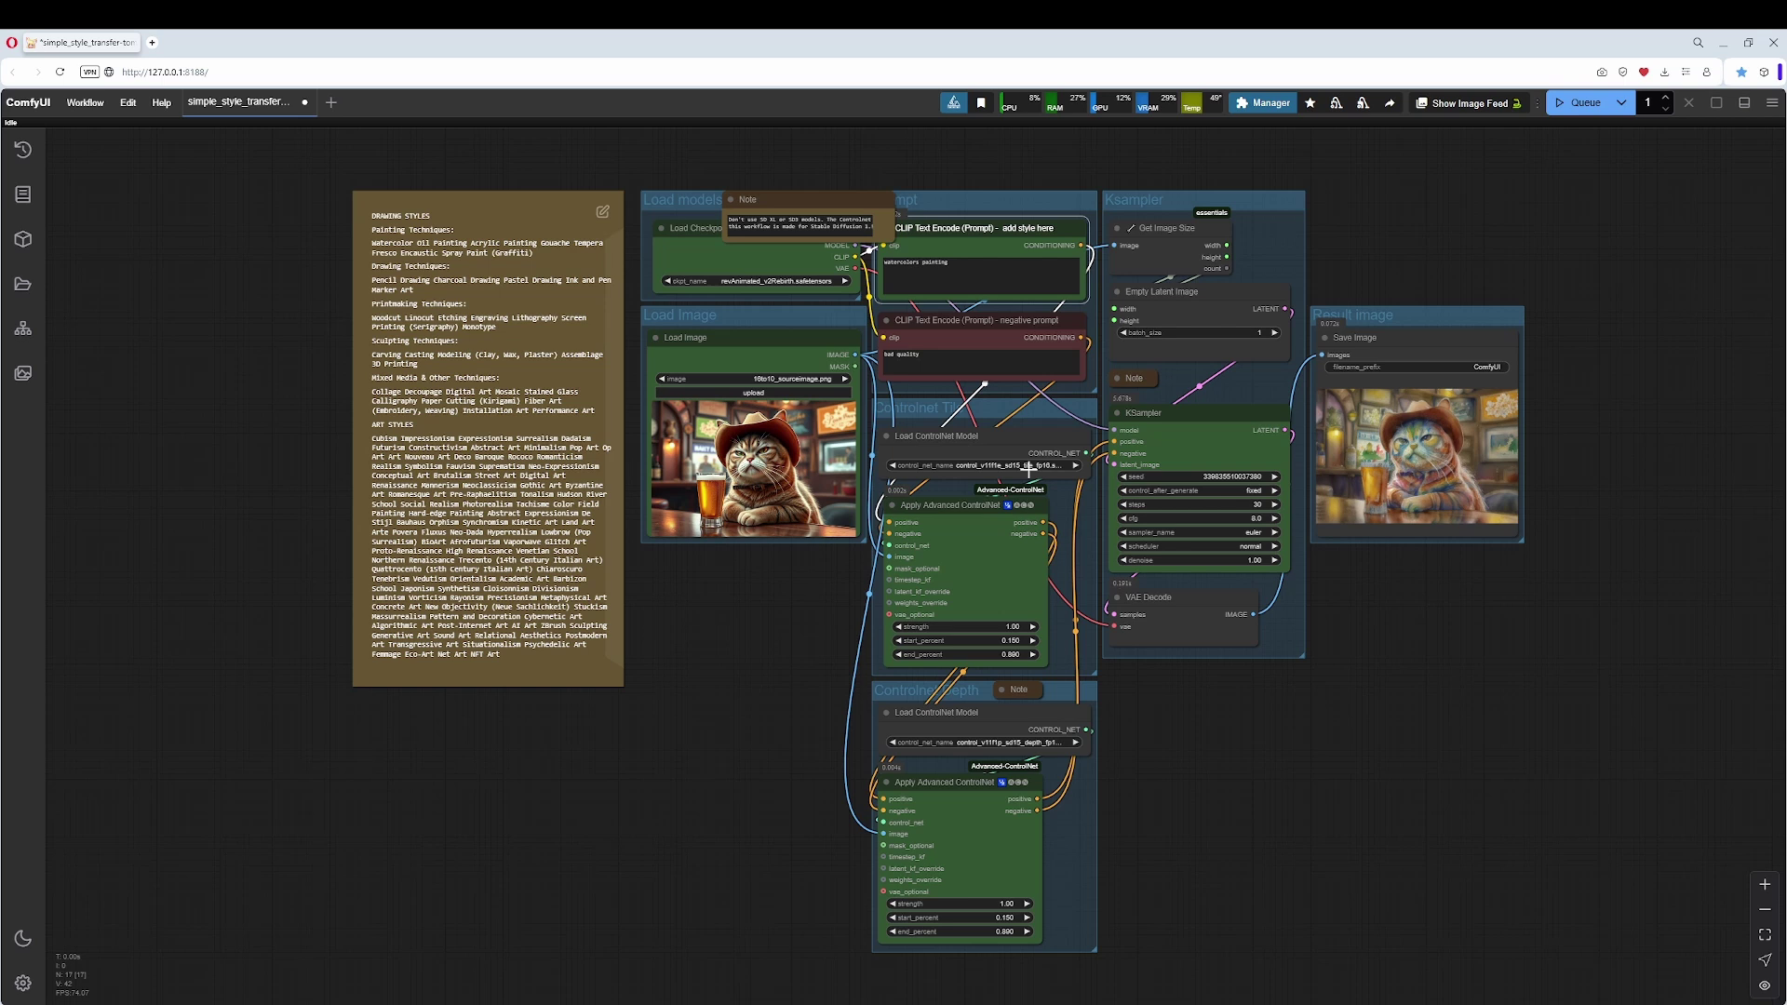
{"action": "left_click", "coordinate": [731, 199]}
{"action": "left_click", "coordinate": [757, 281]}
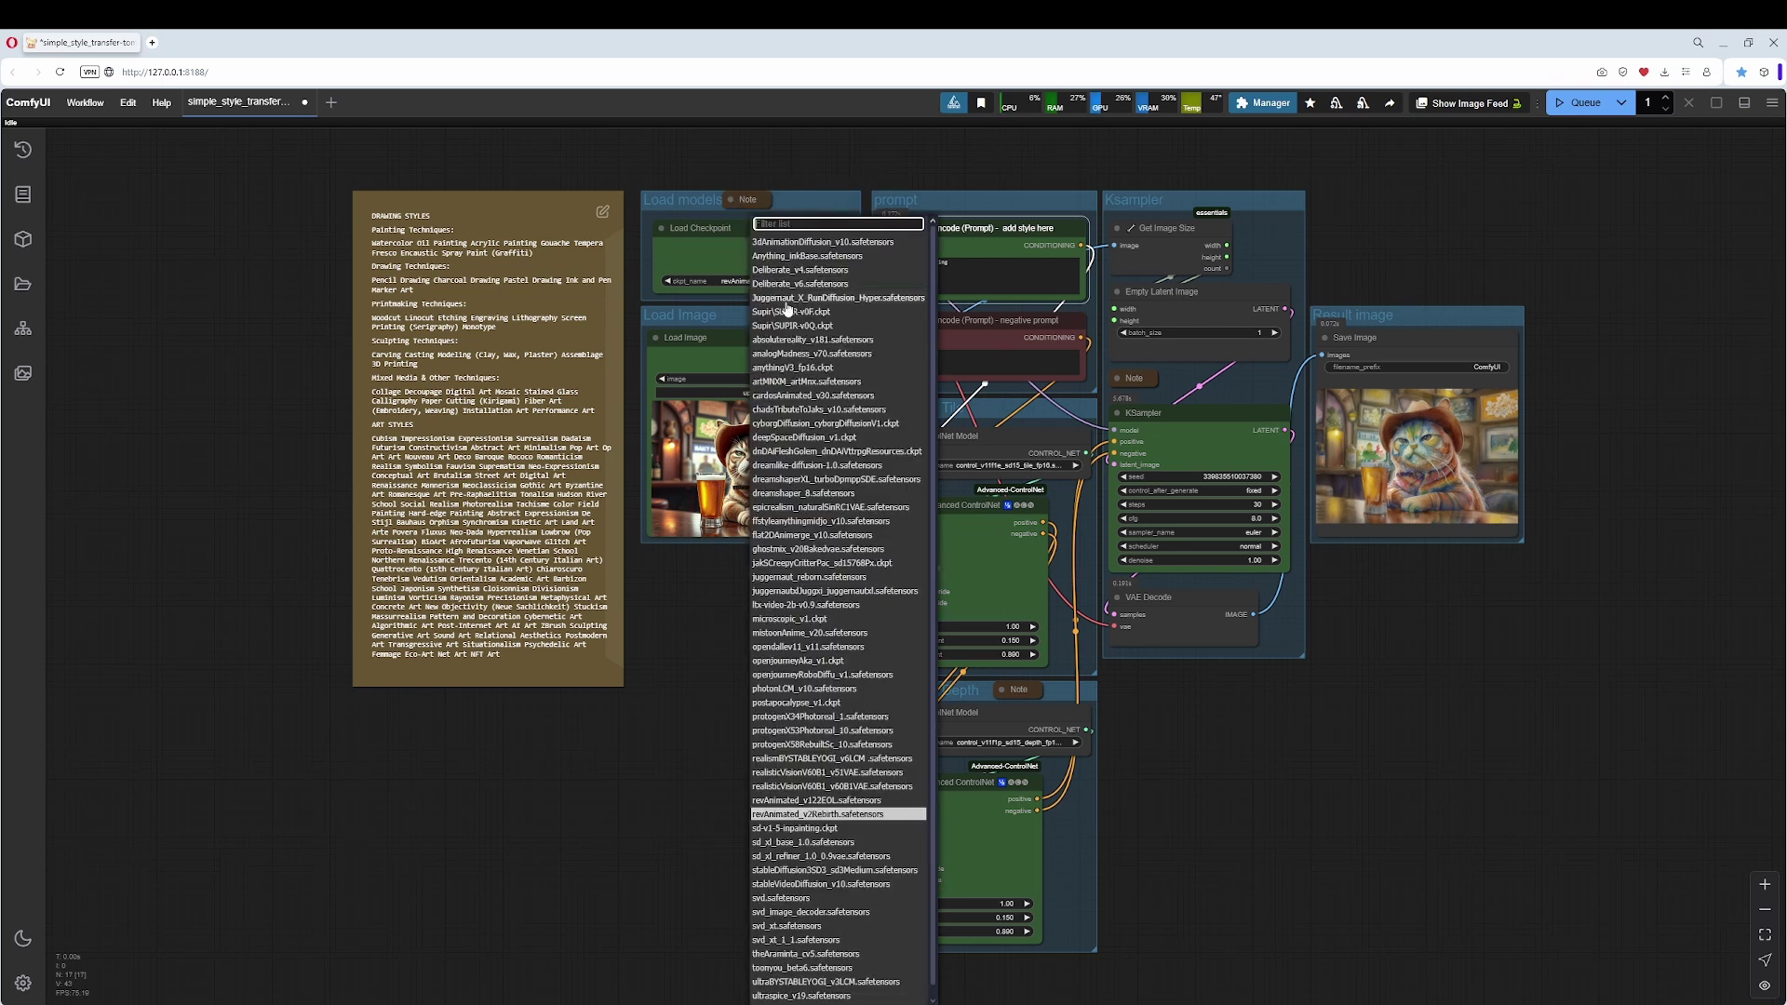
{"action": "left_click", "coordinate": [823, 298]}
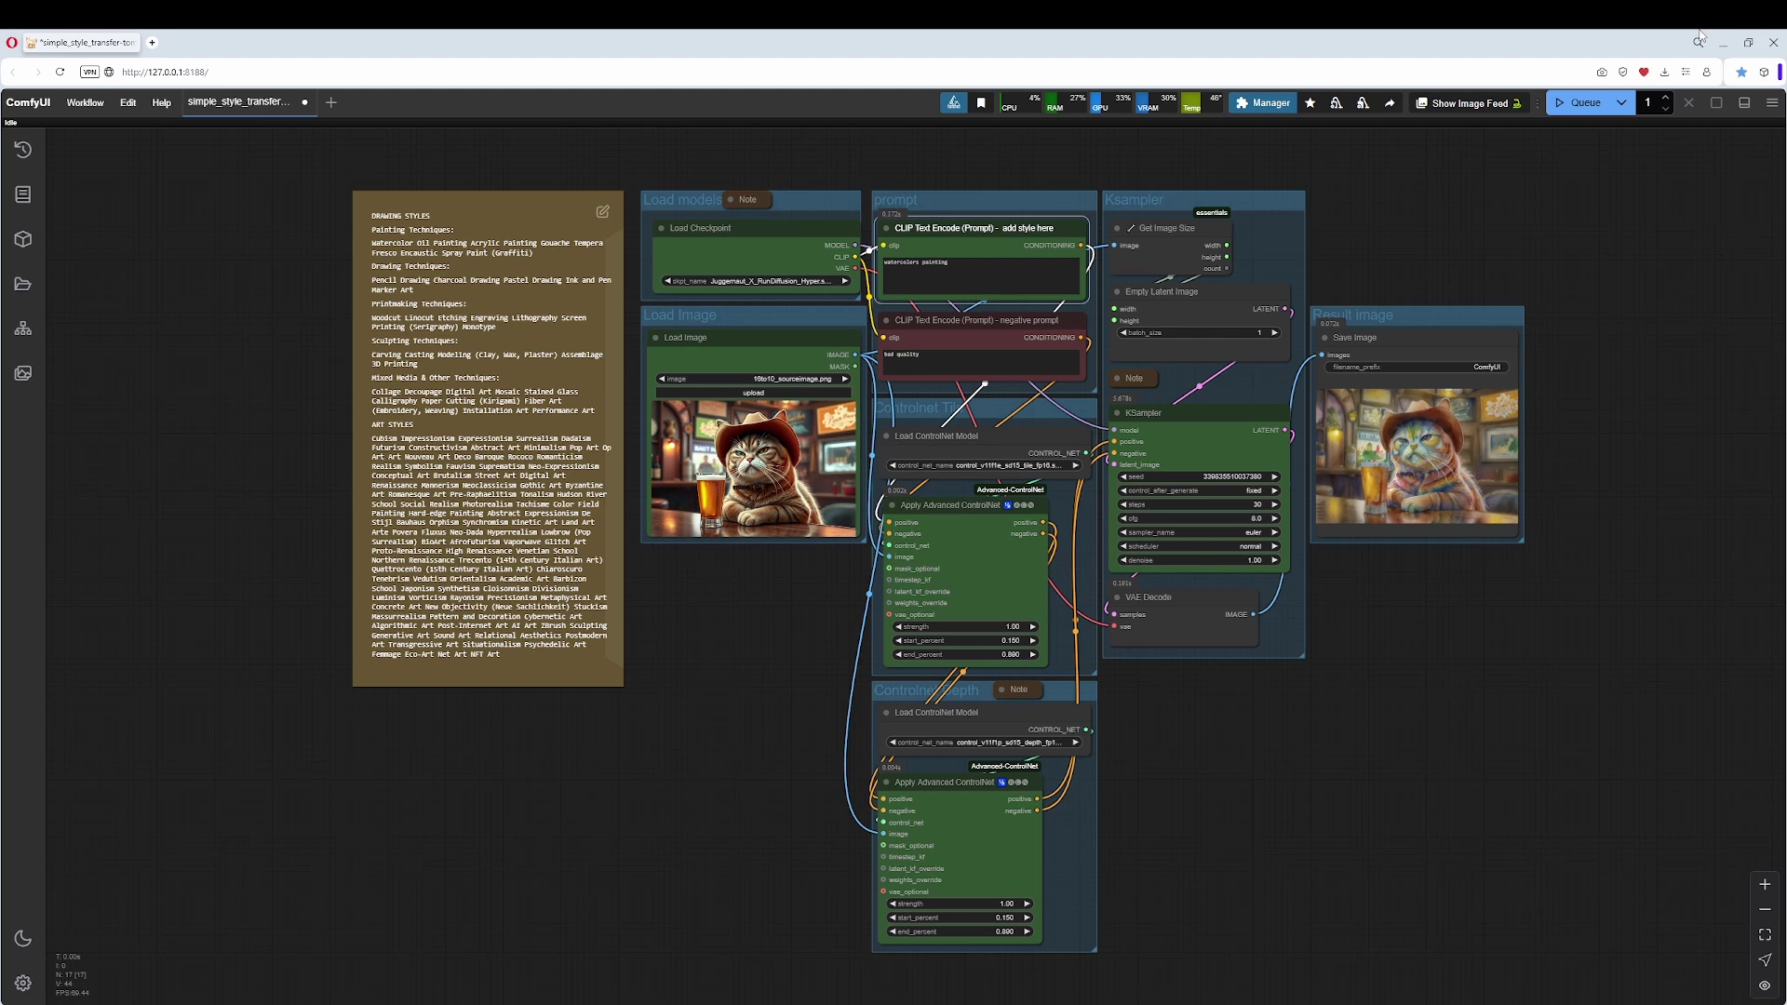
{"action": "left_click", "coordinate": [1583, 104]}
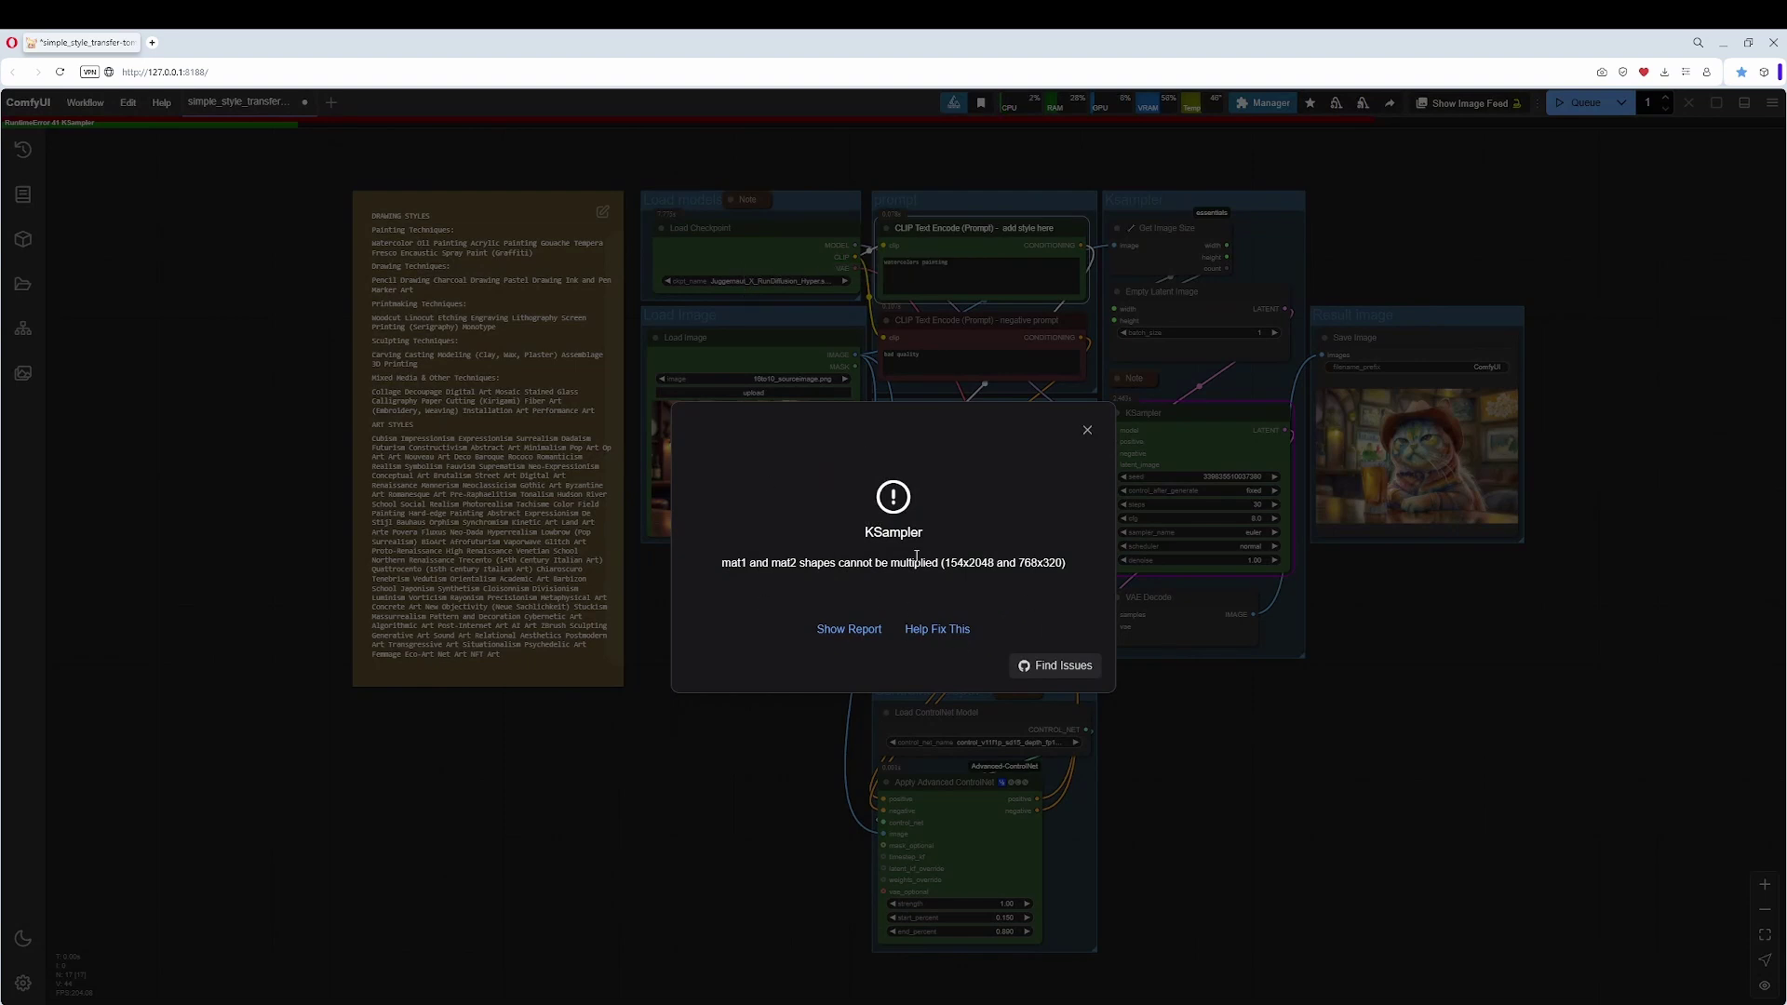
{"action": "left_click", "coordinate": [1085, 432]}
{"action": "left_click", "coordinate": [772, 281]}
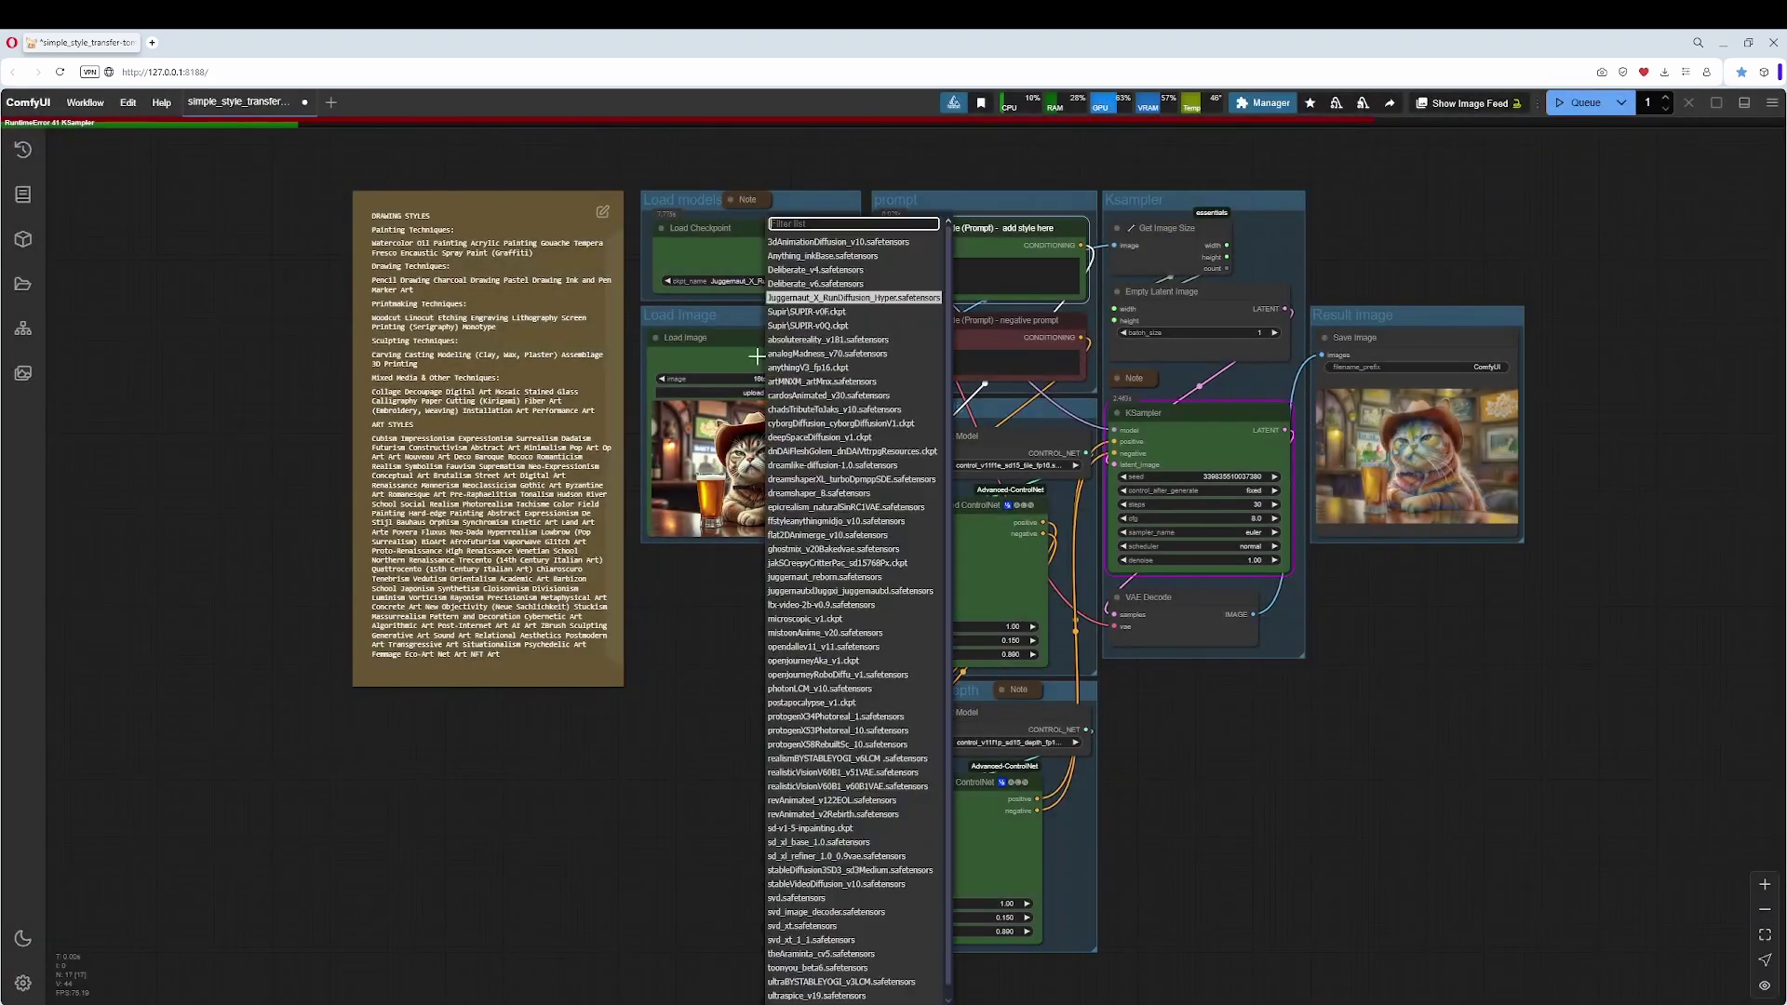
{"action": "left_click", "coordinate": [849, 815]}
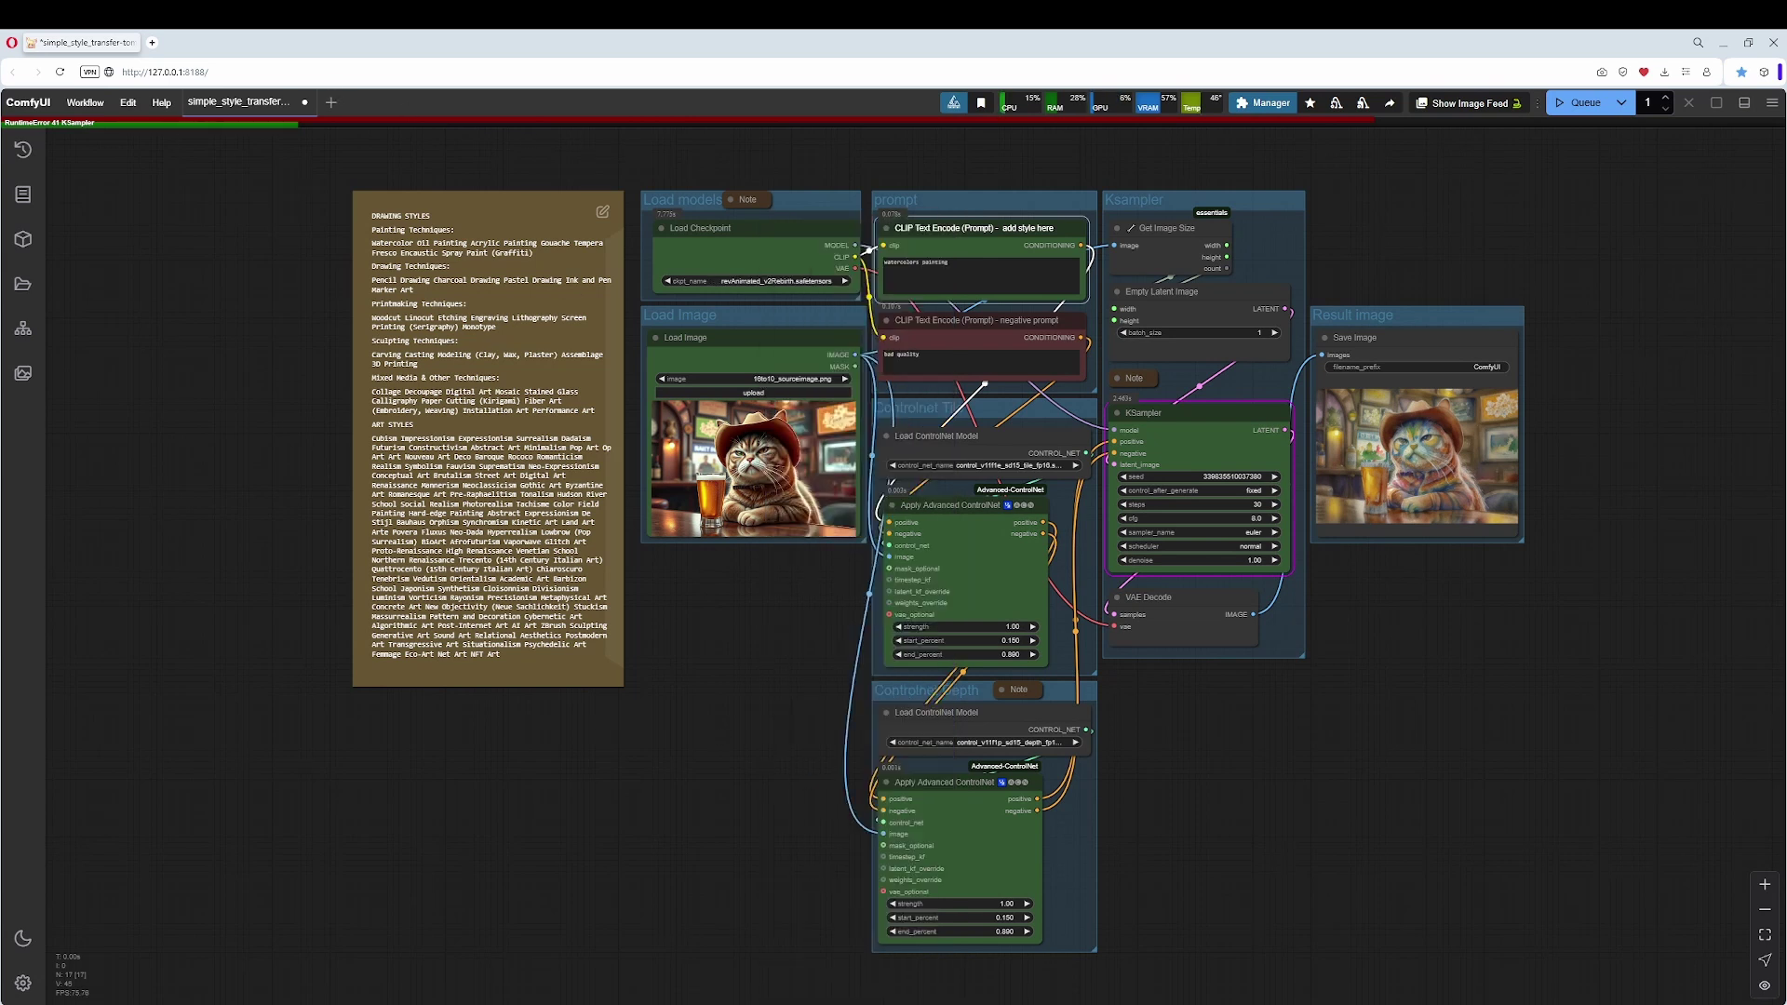
Step: Append ', green' to the positive prompt and generate a green-tinted cat
{"action": "left_click", "coordinate": [975, 265]}
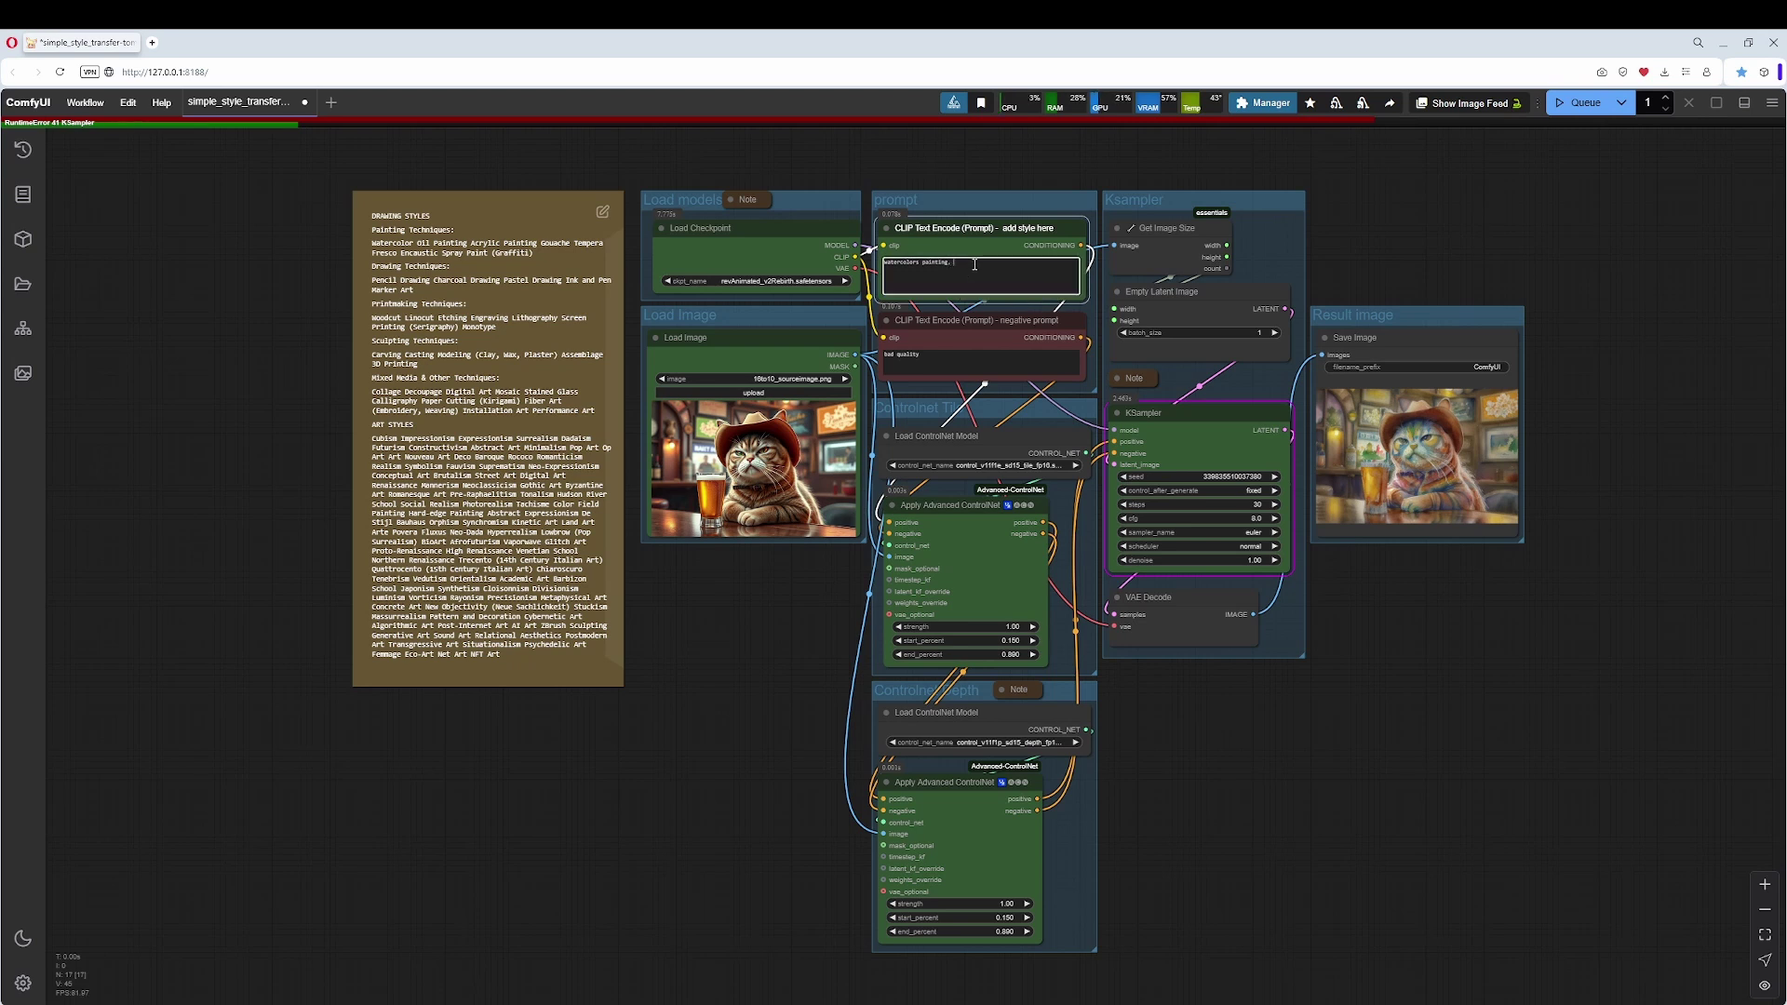
{"action": "type", "text": ", green"}
{"action": "left_click", "coordinate": [1580, 102]}
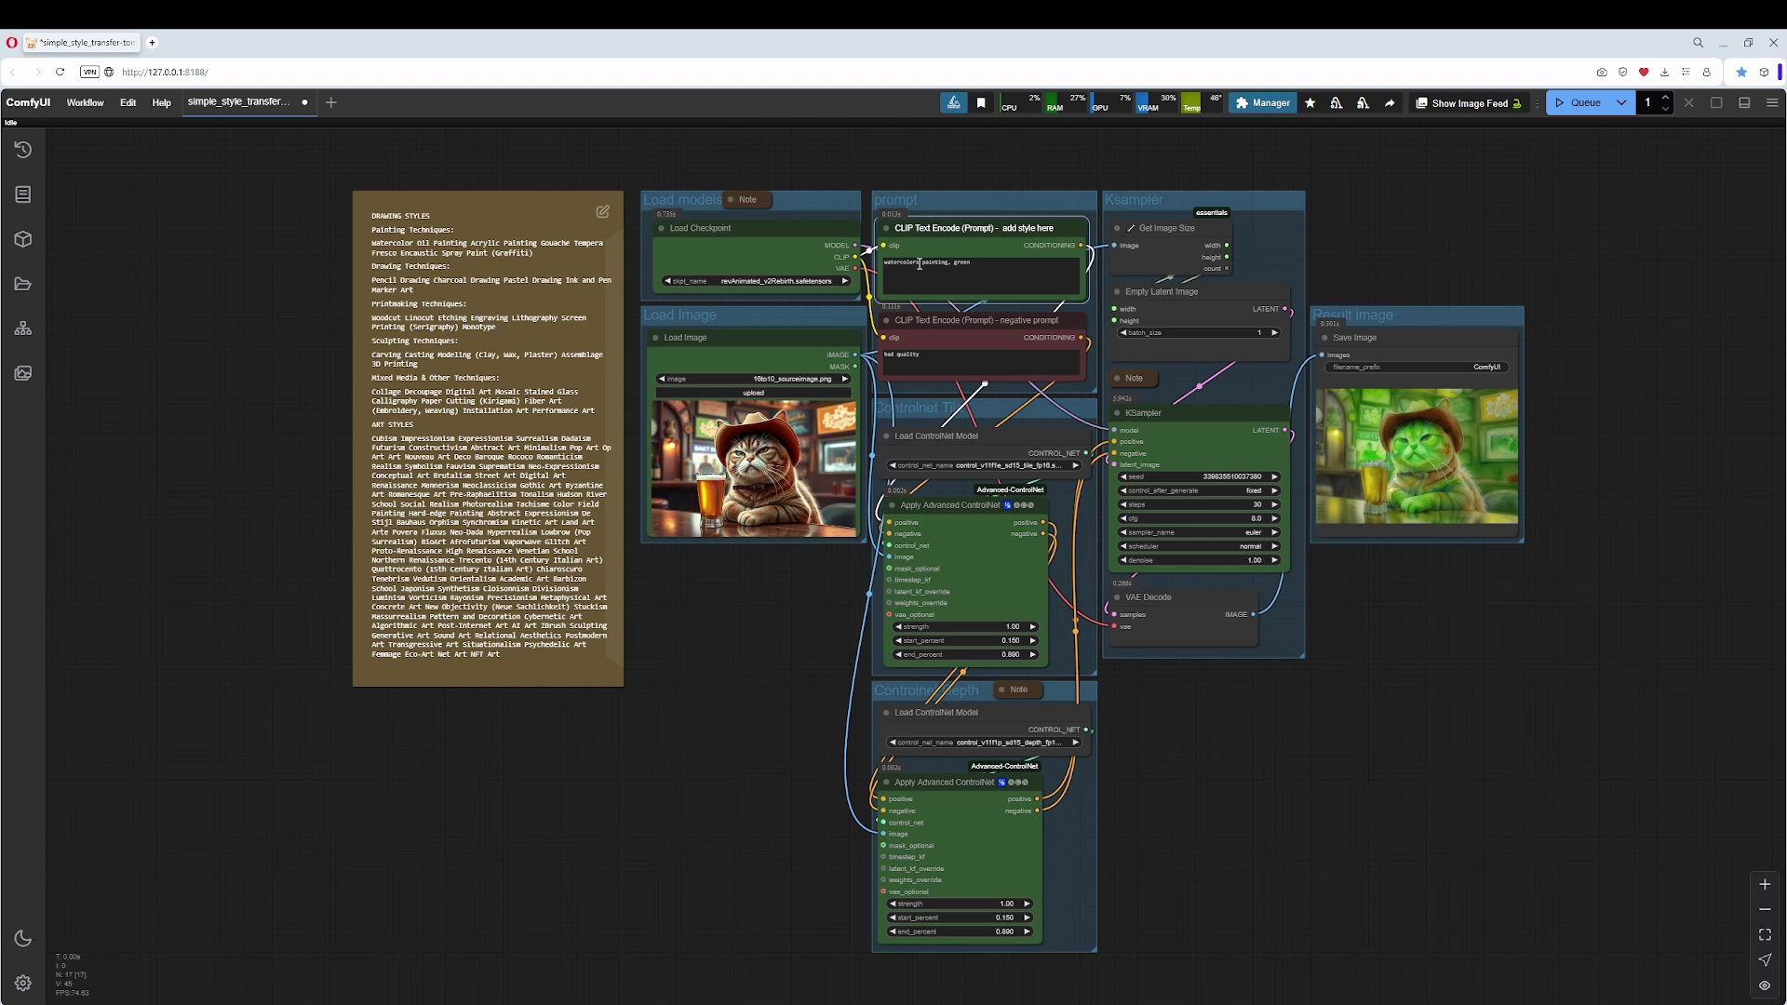
Step: Remove ', green' so the prompt reads 'watercolors painting', and rerun
{"action": "left_click_drag", "start_coordinate": [986, 265], "coordinate": [950, 266]}
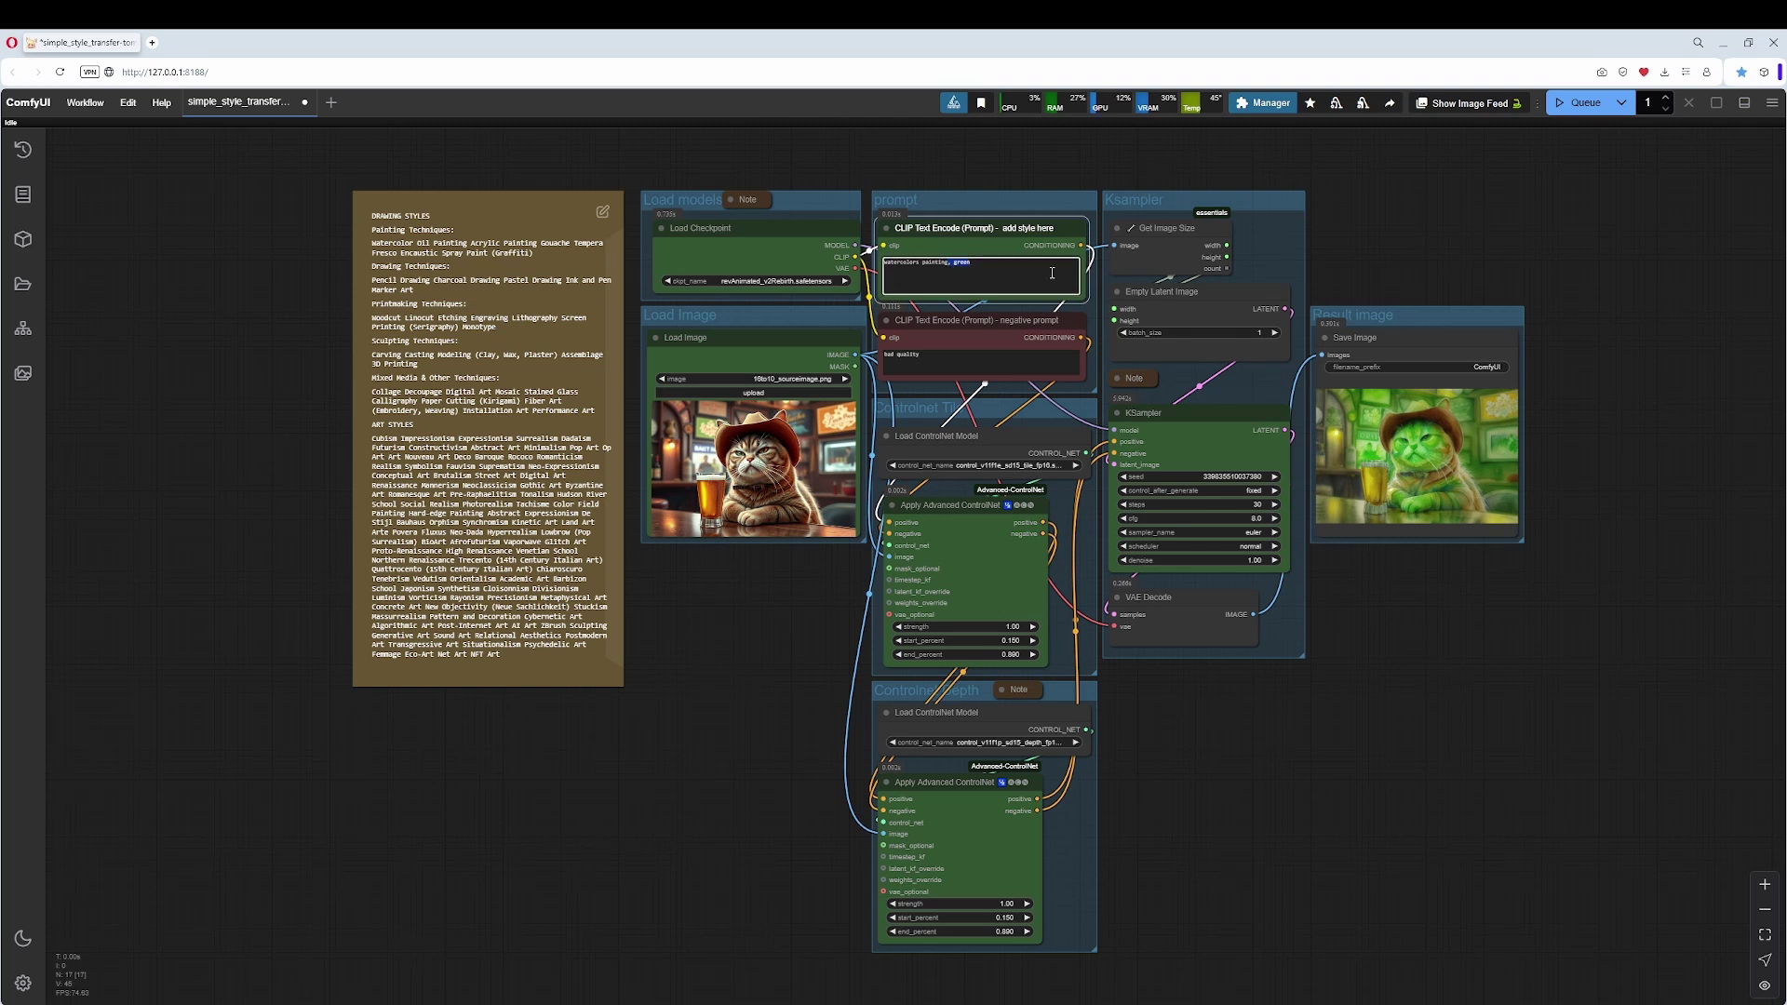
{"action": "key", "text": "BackSpace"}
{"action": "key", "text": "BackSpace"}
{"action": "key", "text": "BackSpace"}
{"action": "left_click", "coordinate": [202, 375]}
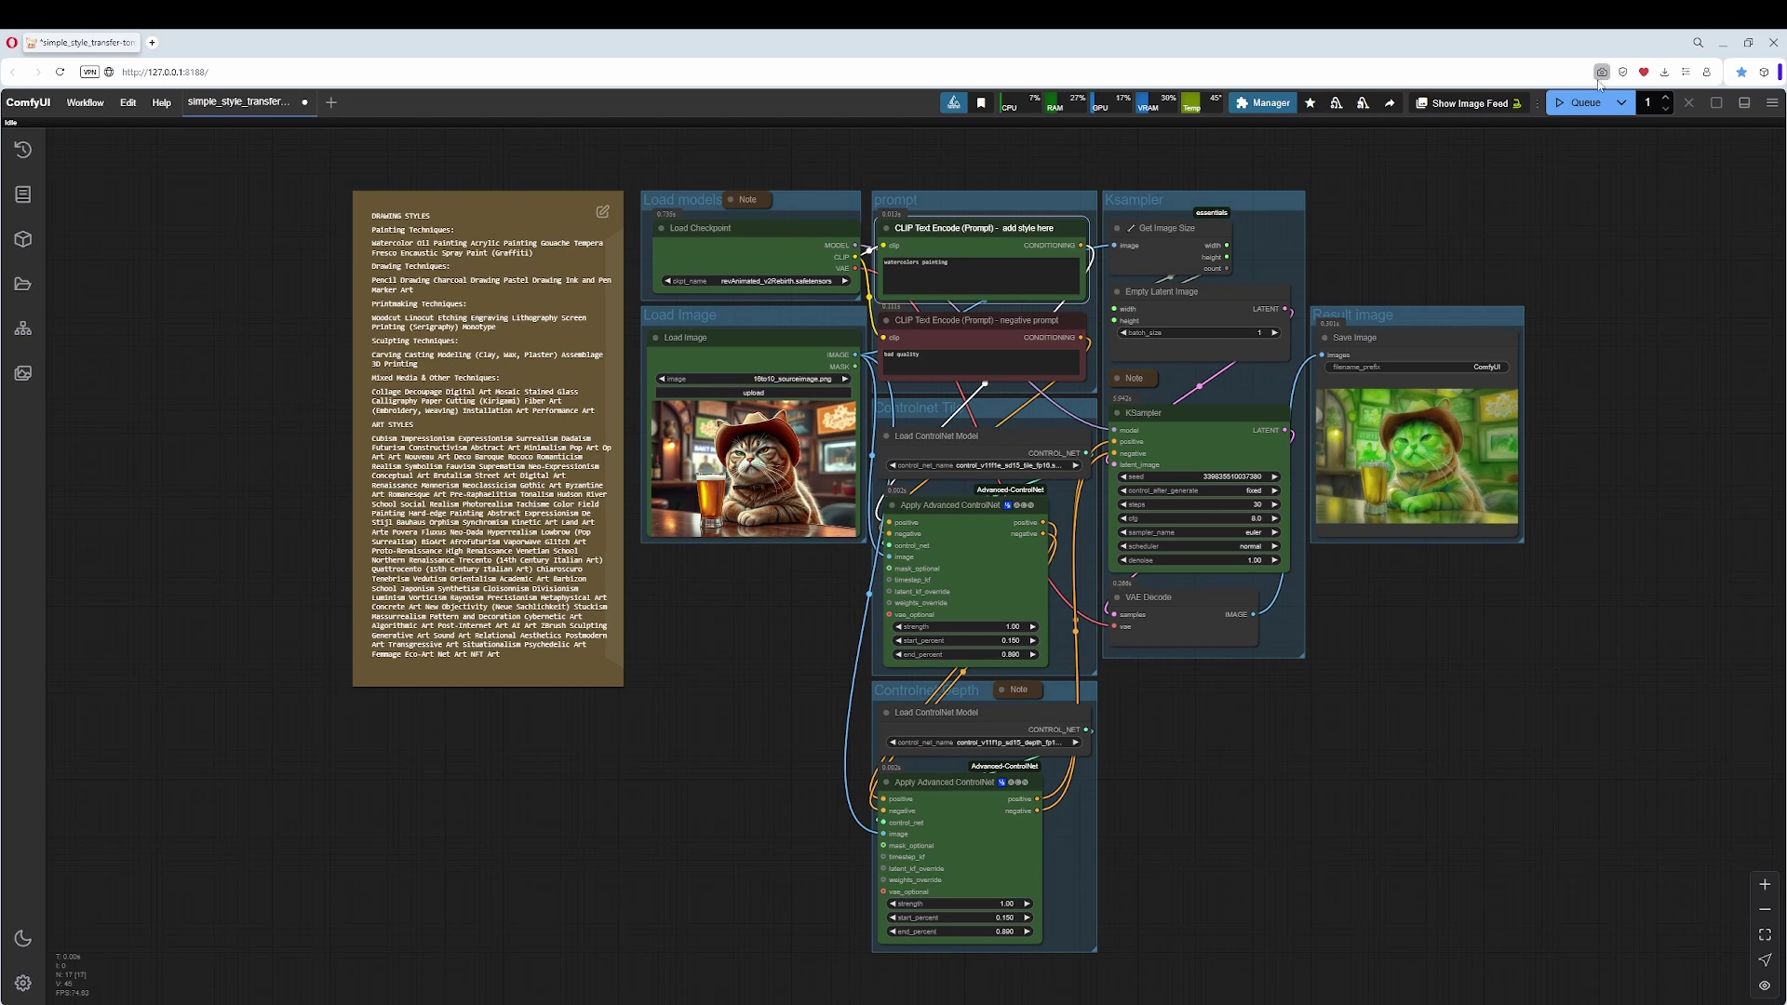
{"action": "left_click", "coordinate": [1580, 103]}
Step: Set the depth ControlNet strength to 0 and rerun the workflow
{"action": "left_click_drag", "start_coordinate": [1495, 823], "coordinate": [1232, 737]}
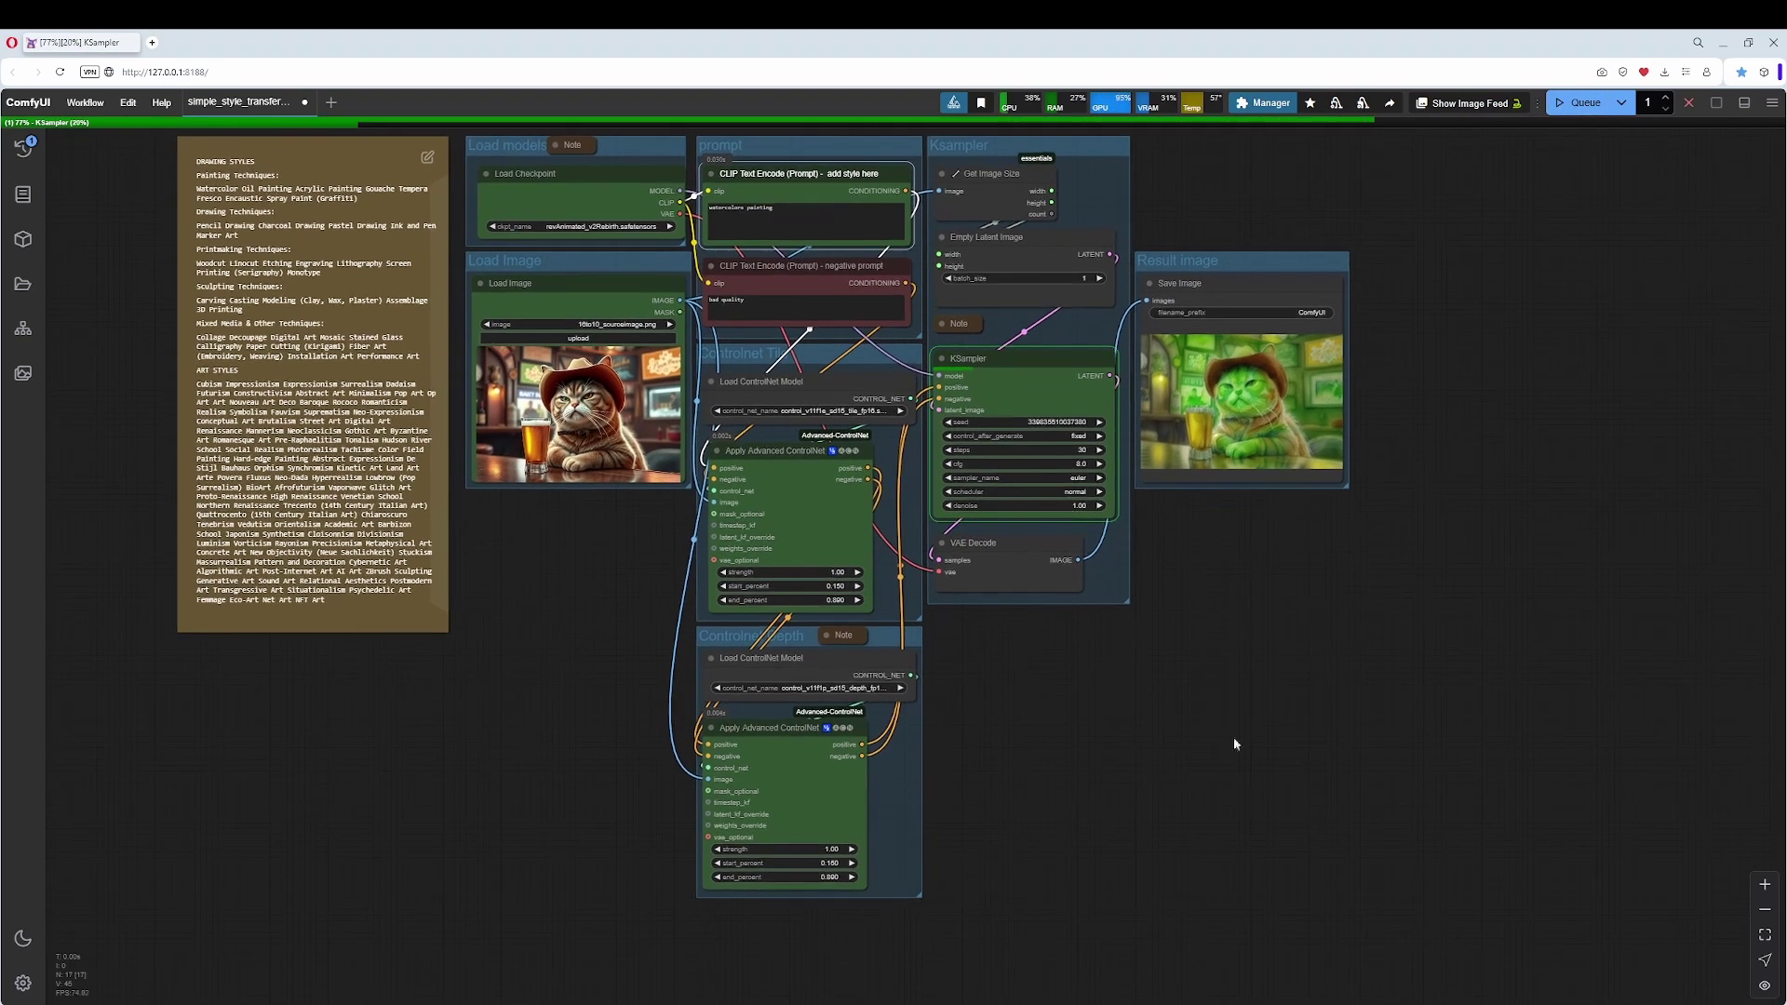
{"action": "scroll", "coordinate": [1145, 667], "scroll_direction": "up", "scroll_amount": 5}
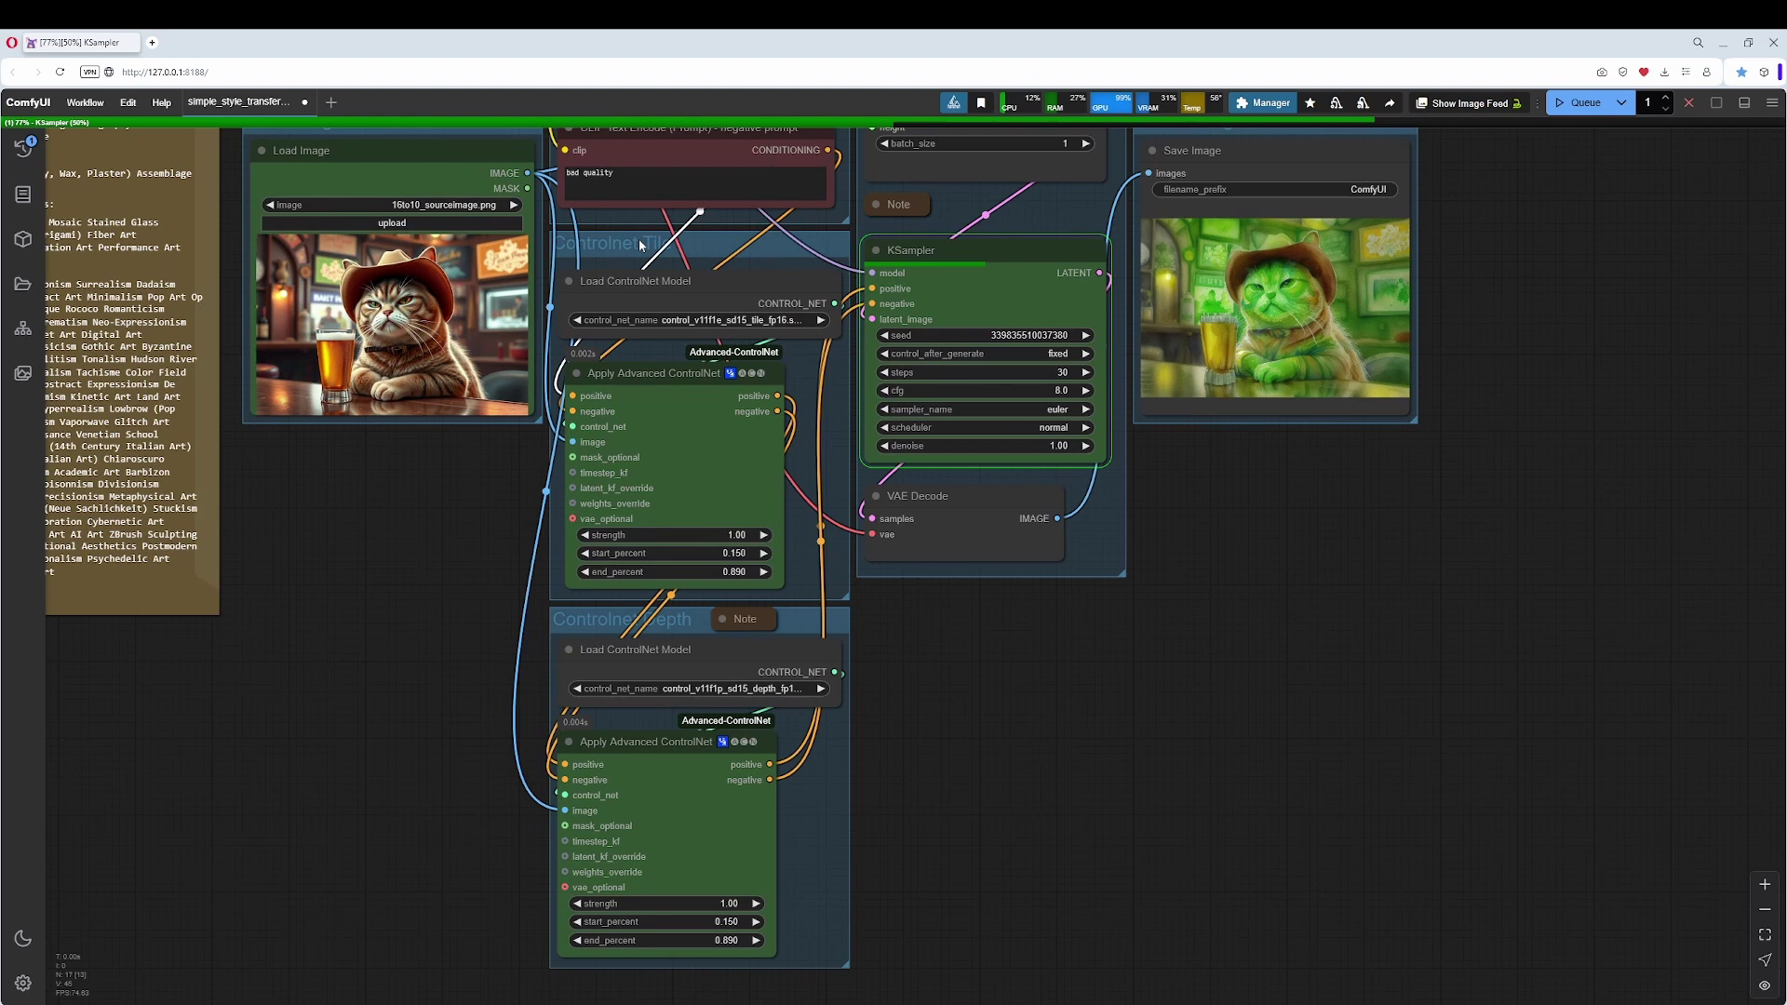
{"action": "left_click_drag", "start_coordinate": [1124, 584], "coordinate": [1230, 729]}
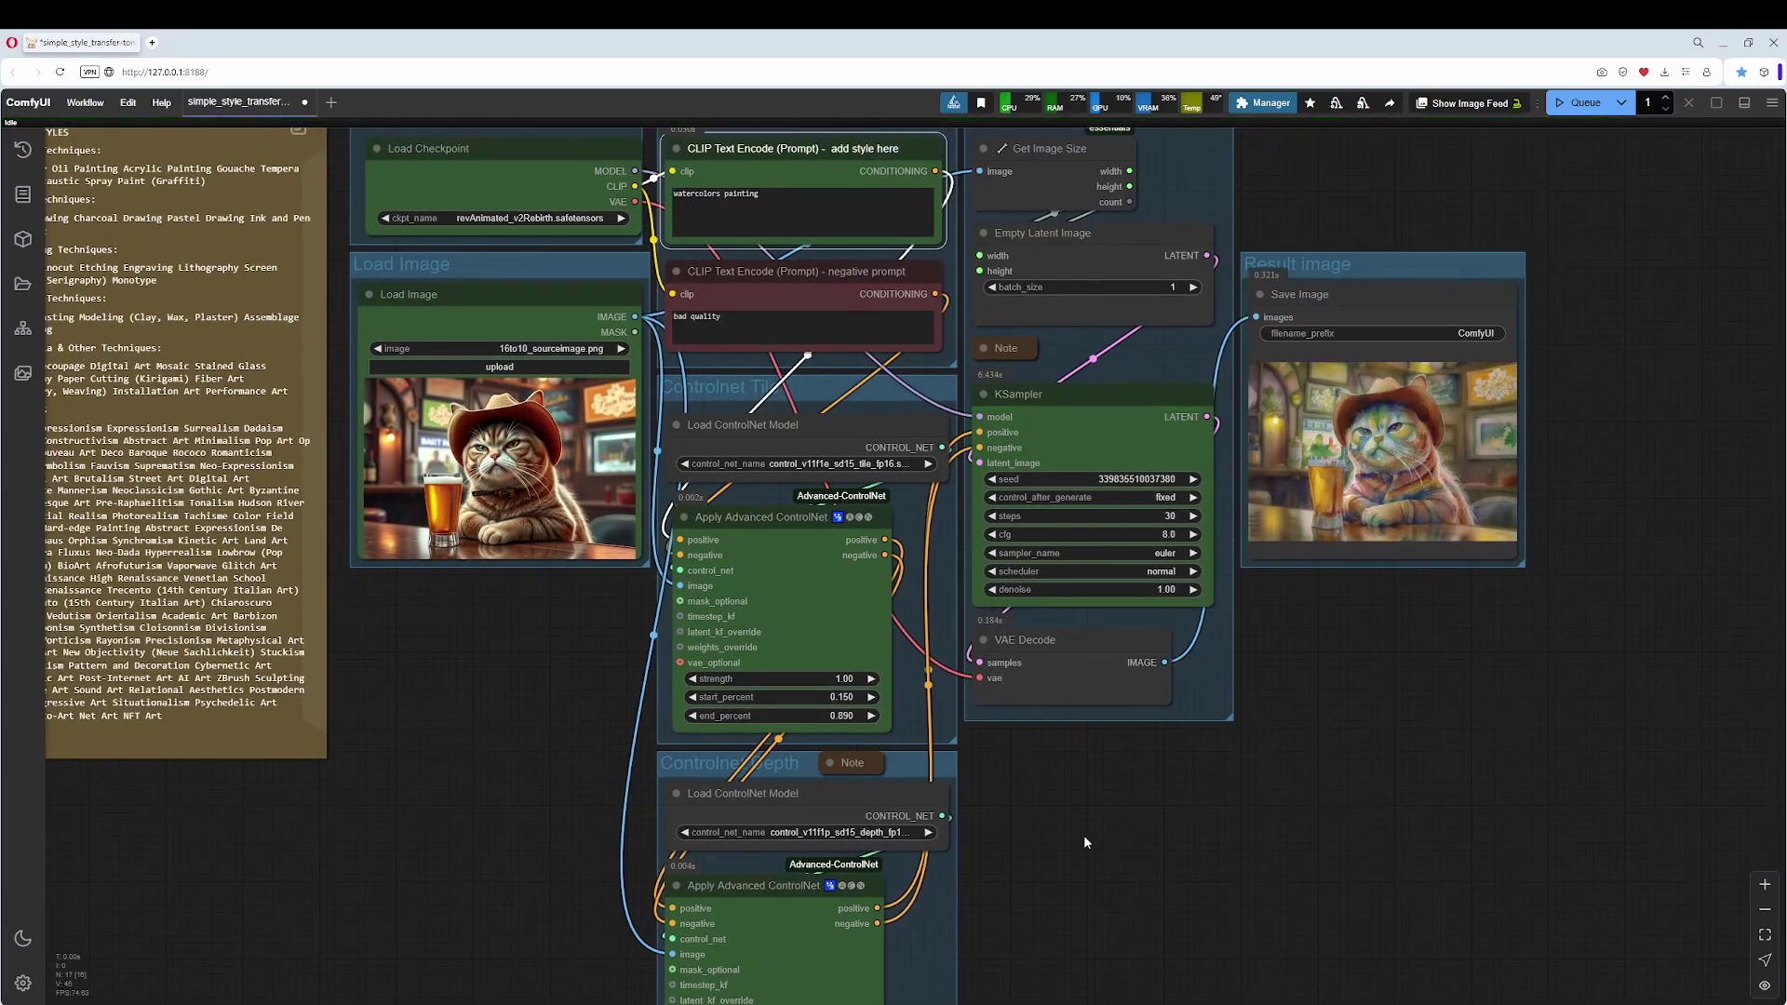
{"action": "left_click_drag", "start_coordinate": [1097, 883], "coordinate": [1085, 718]}
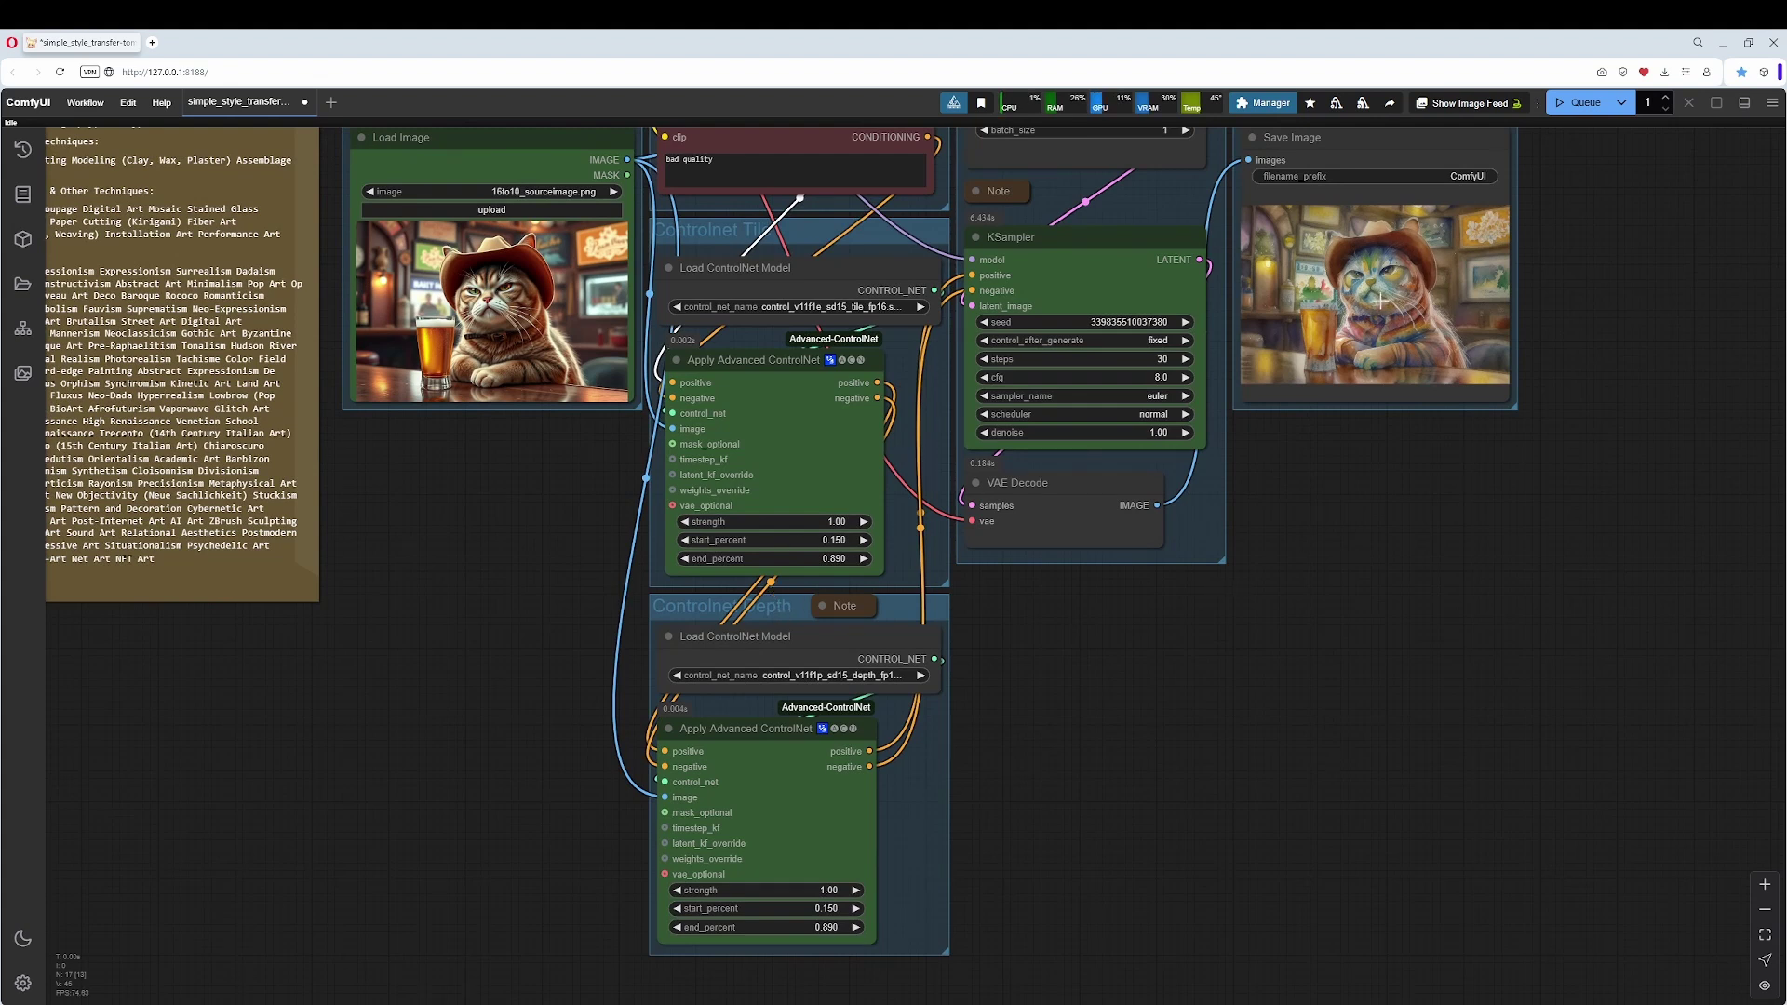
{"action": "left_click", "coordinate": [827, 890]}
{"action": "key", "text": "Return"}
{"action": "left_click_drag", "start_coordinate": [1666, 139], "coordinate": [1527, 438]}
{"action": "left_click", "coordinate": [1567, 104]}
Step: Pan and zoom to show the Load Image, ControlNet, prompt and sampler groups
{"action": "scroll", "coordinate": [1505, 529], "scroll_direction": "up", "scroll_amount": 3}
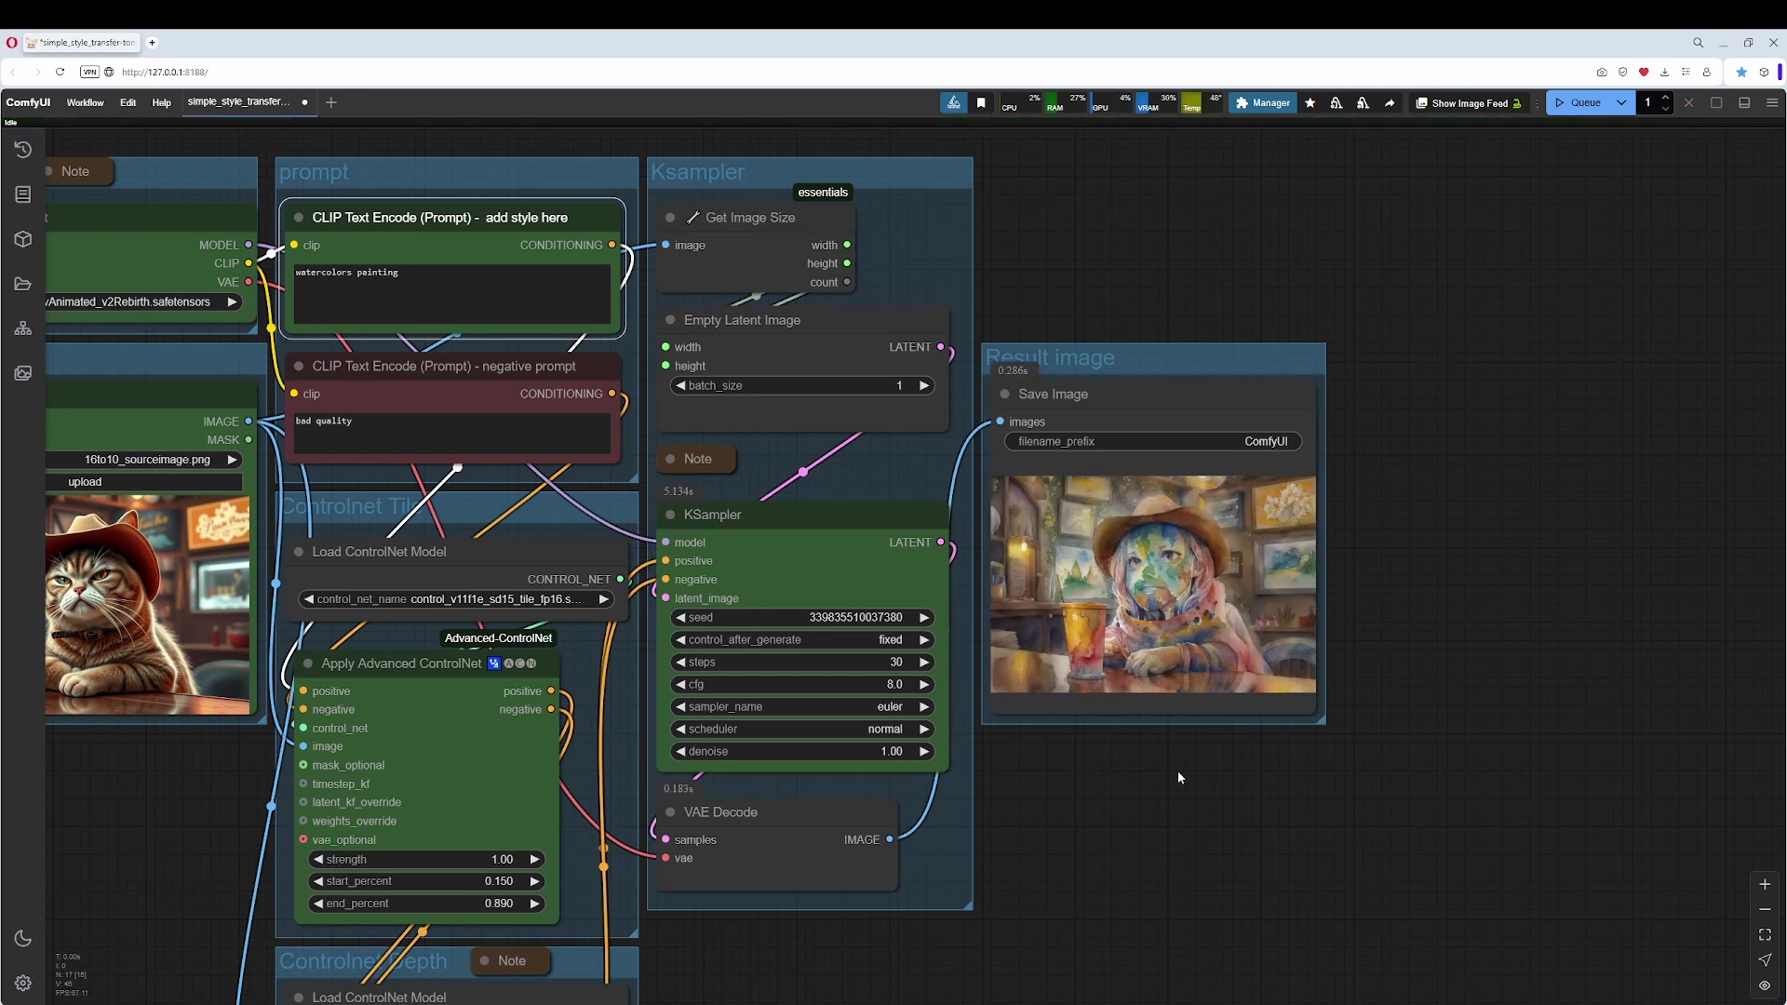
{"action": "scroll", "coordinate": [1175, 772], "scroll_direction": "up", "scroll_amount": 5}
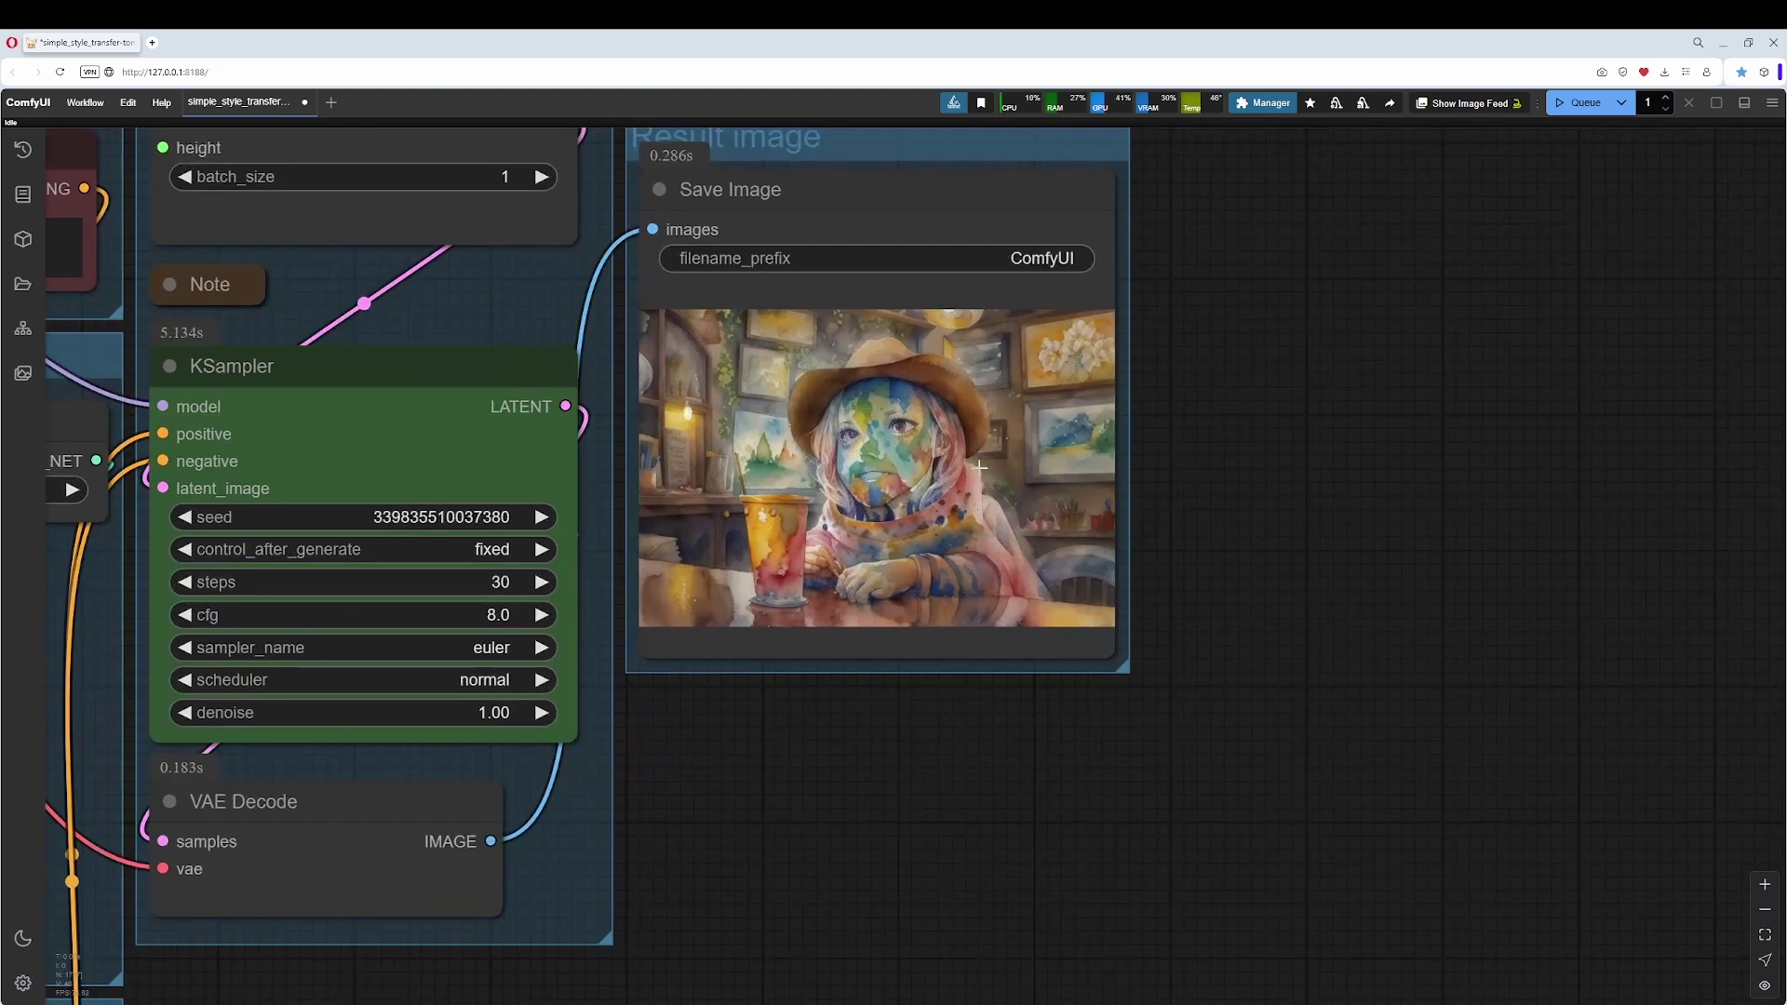
{"action": "scroll", "coordinate": [929, 771], "scroll_direction": "down", "scroll_amount": 4}
{"action": "left_click_drag", "start_coordinate": [946, 810], "coordinate": [1405, 559]}
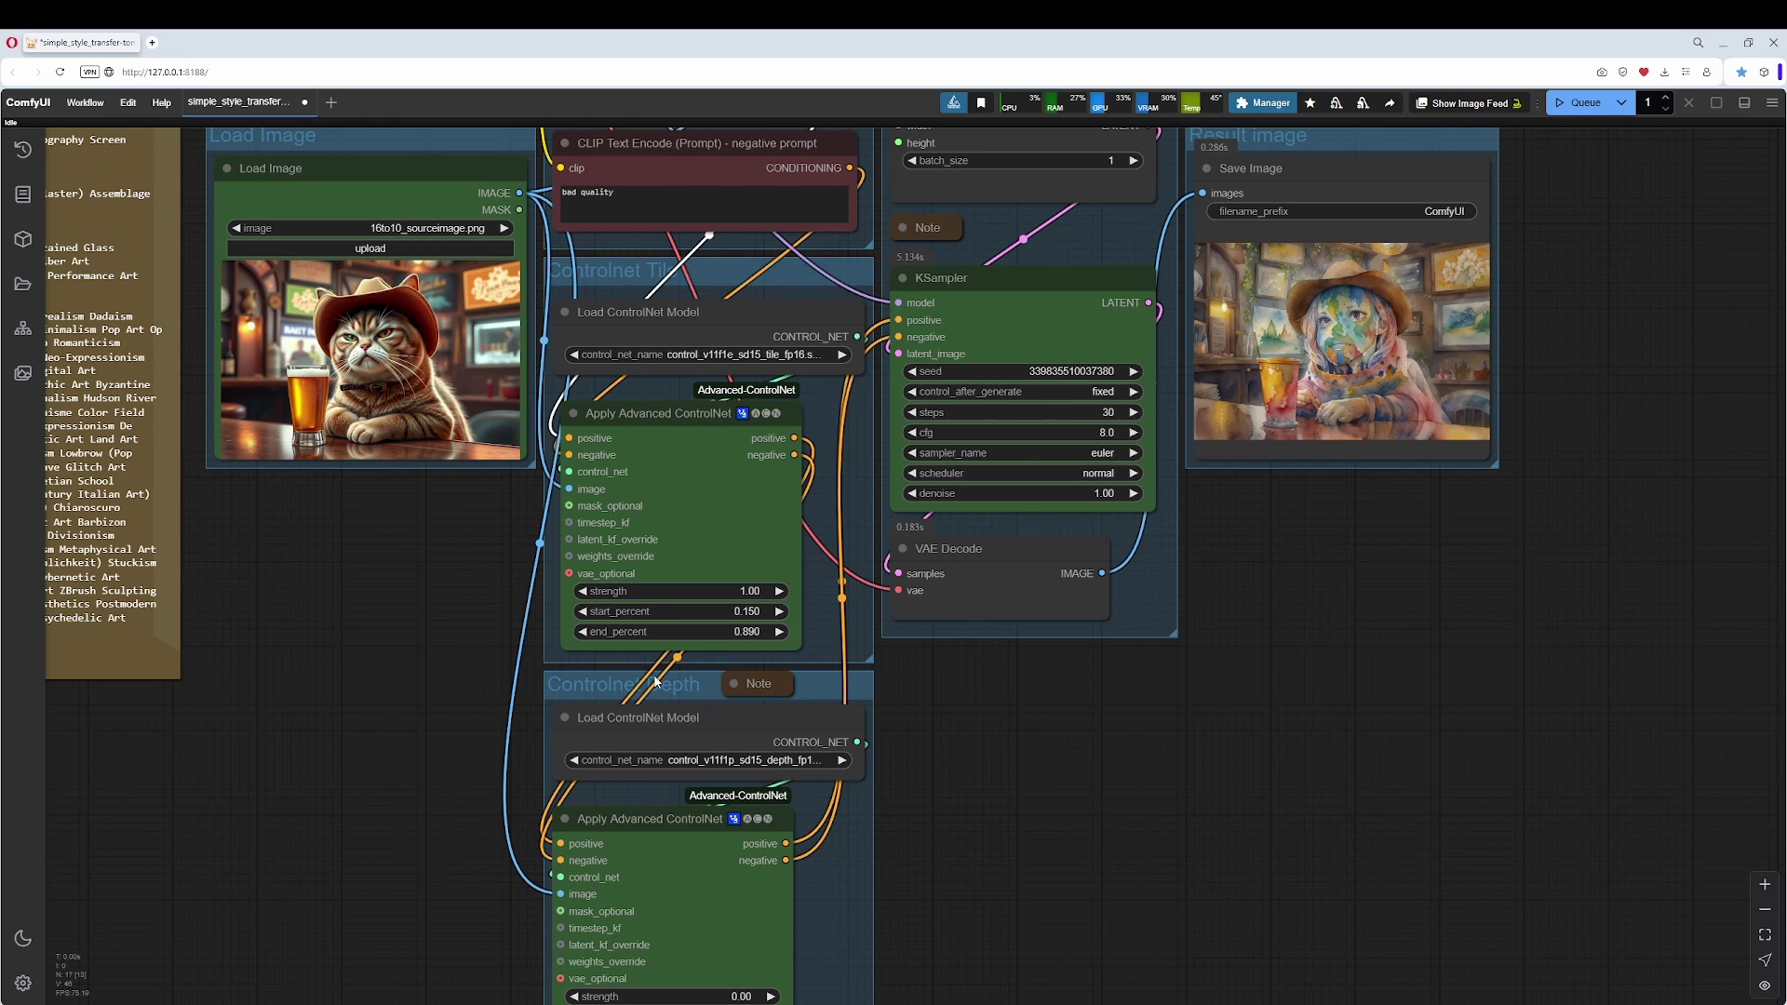
{"action": "left_click_drag", "start_coordinate": [952, 663], "coordinate": [968, 670]}
{"action": "scroll", "coordinate": [1248, 594], "scroll_direction": "down", "scroll_amount": 2}
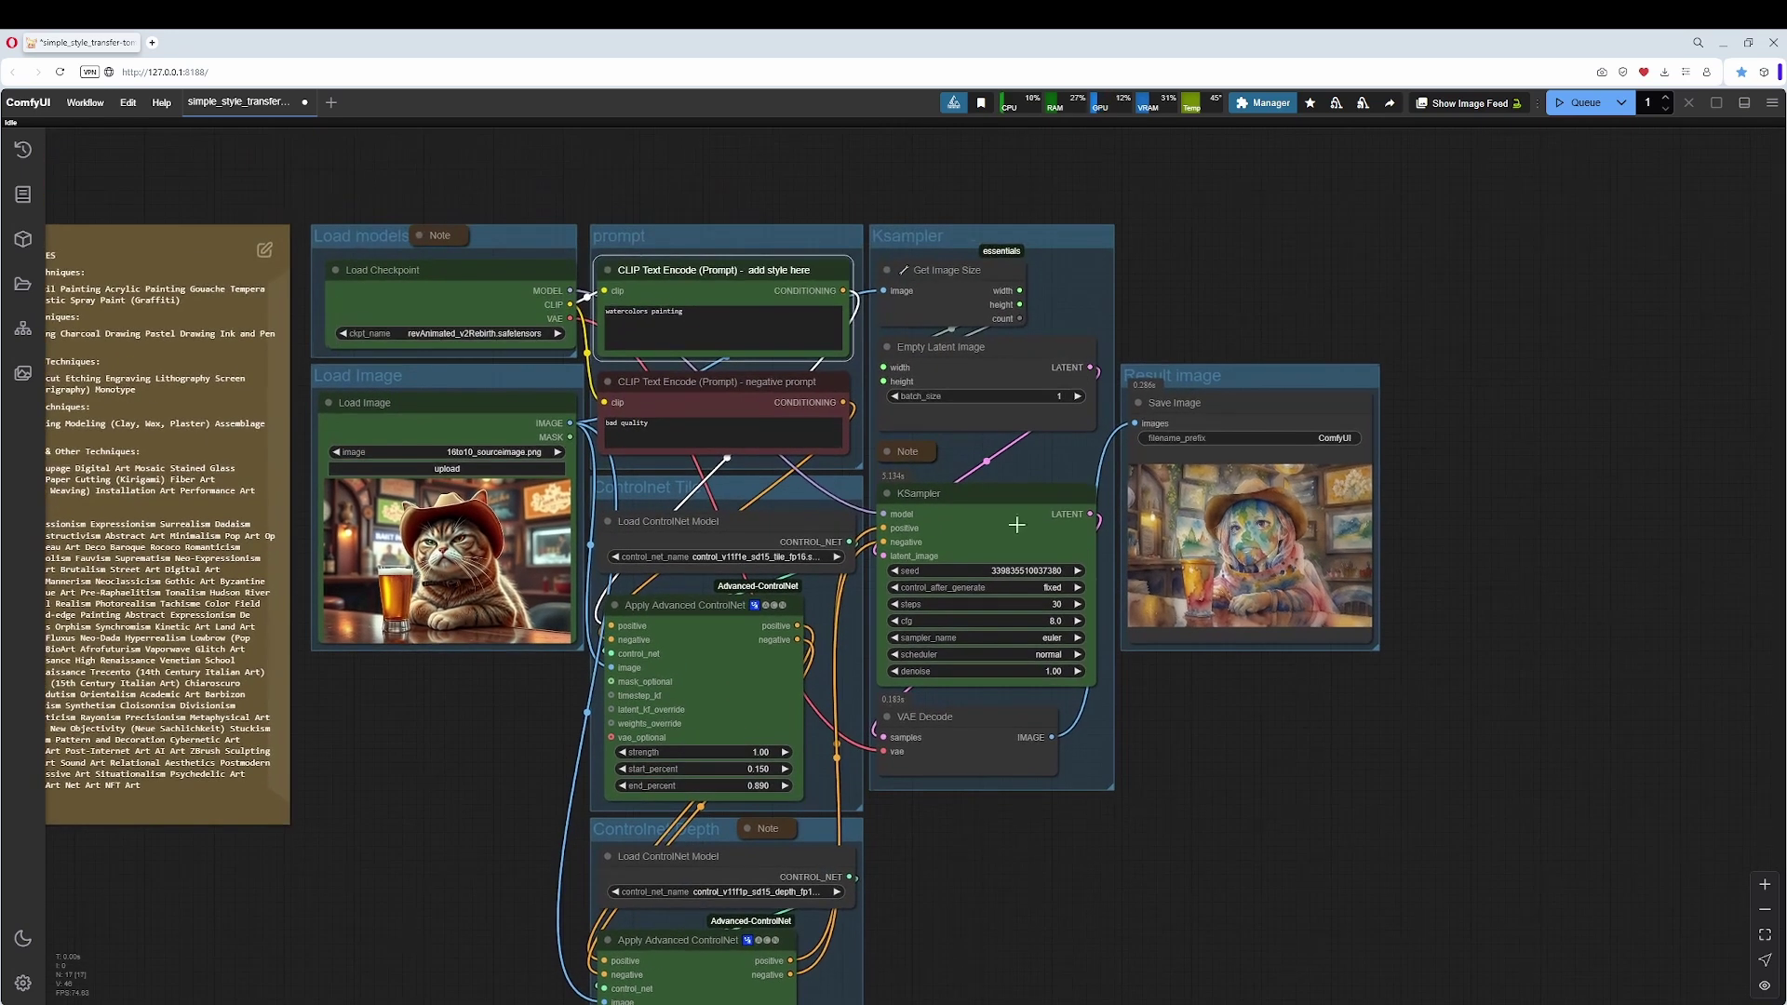
Step: Replace the positive prompt with 'keith haring' and generate the image
{"action": "left_click", "coordinate": [755, 332]}
{"action": "left_click_drag", "start_coordinate": [755, 333], "coordinate": [624, 307]}
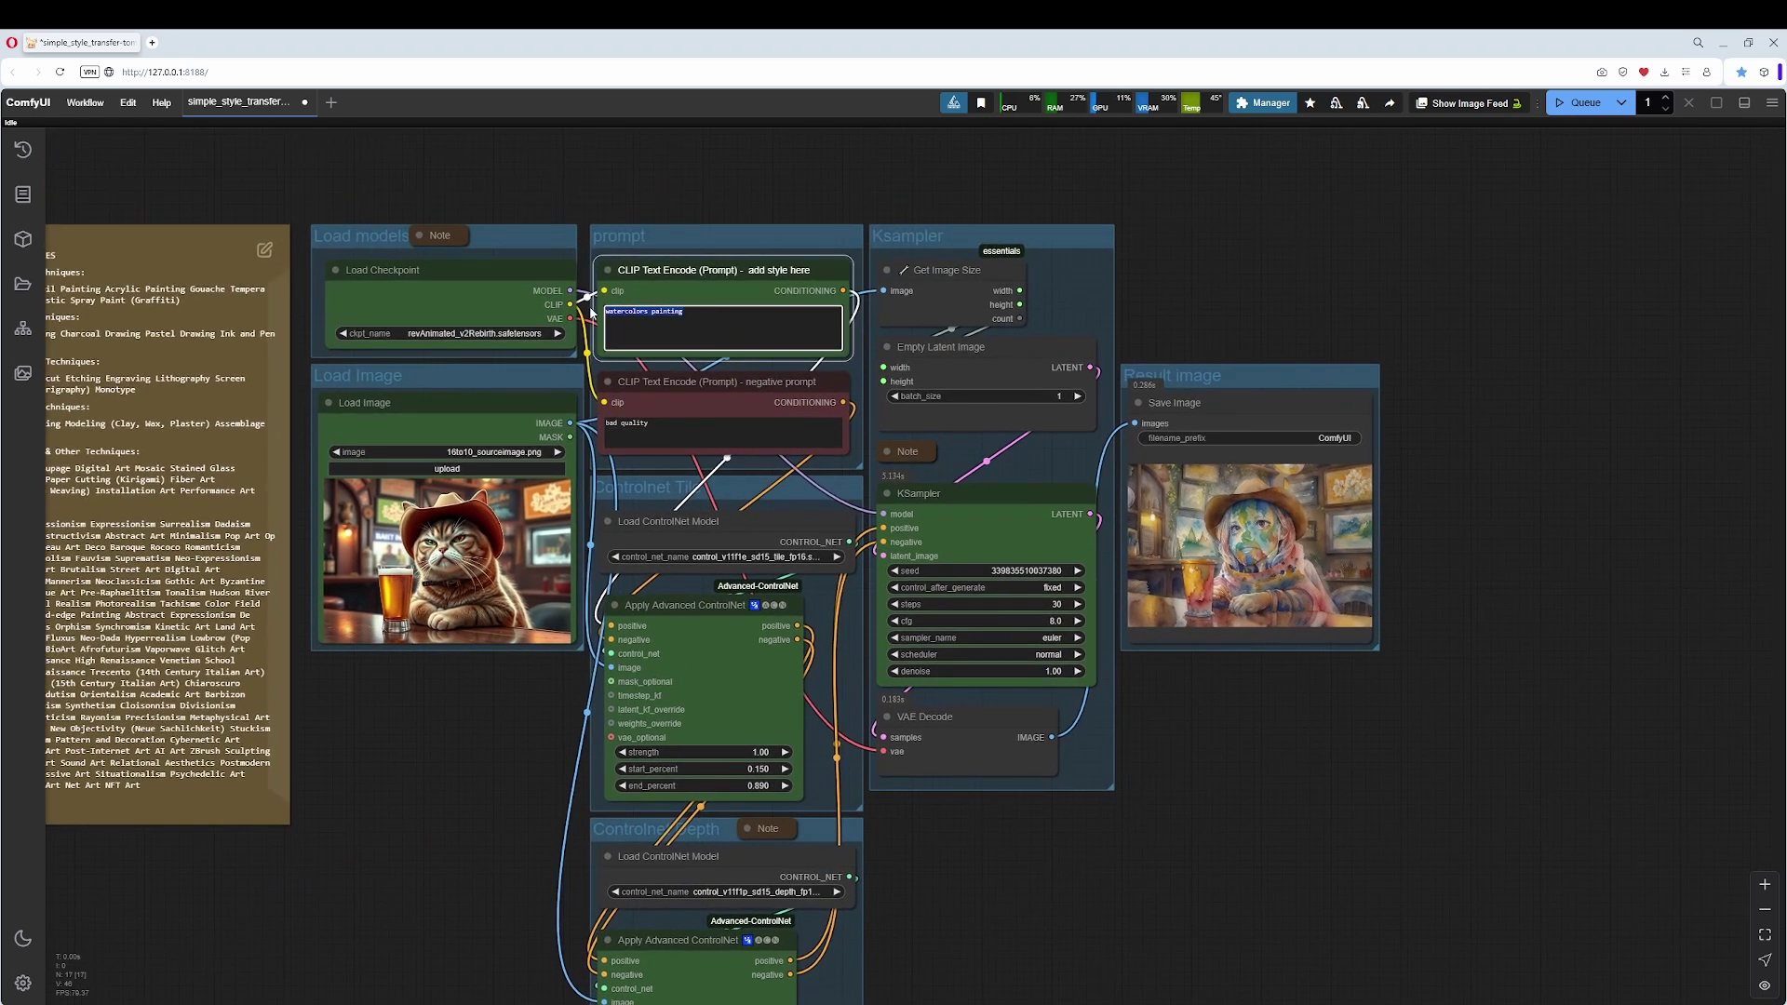
{"action": "type", "text": "keith haring"}
{"action": "left_click", "coordinate": [1580, 102]}
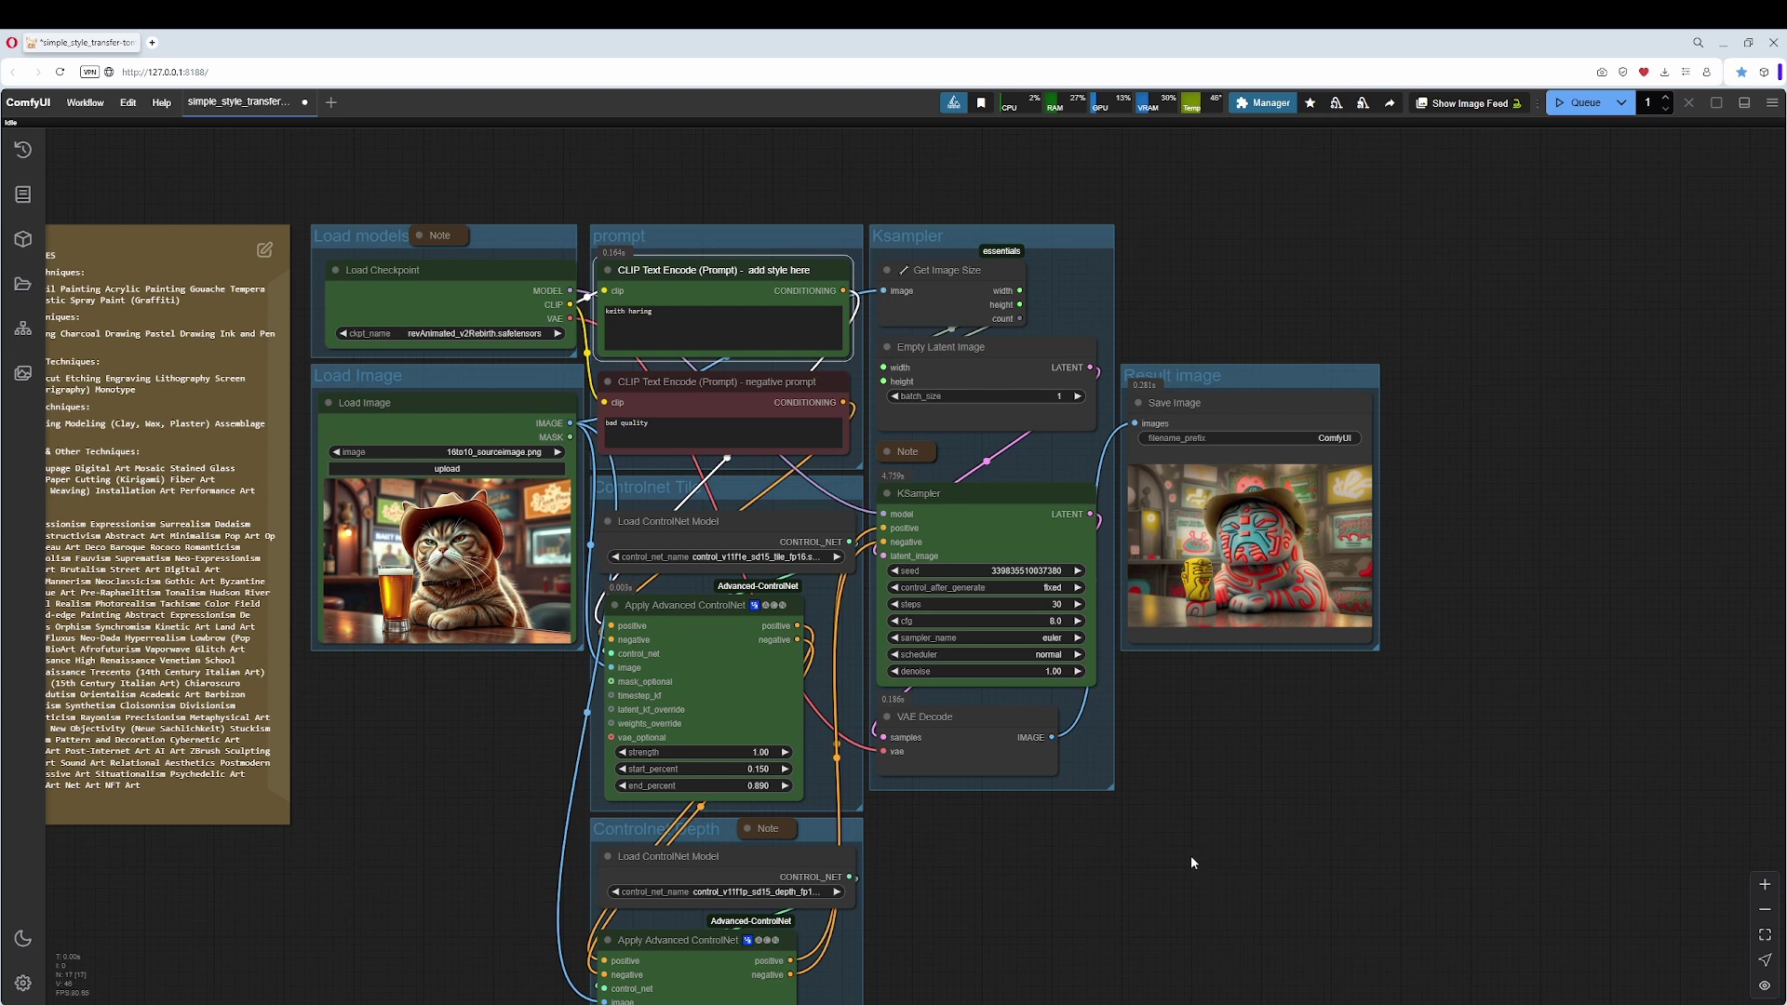
Step: Raise the depth ControlNet strength to 1.00 and regenerate the cat
{"action": "left_click_drag", "start_coordinate": [1192, 863], "coordinate": [1126, 733]}
{"action": "left_click_drag", "start_coordinate": [877, 744], "coordinate": [879, 714]}
{"action": "left_click", "coordinate": [711, 872]}
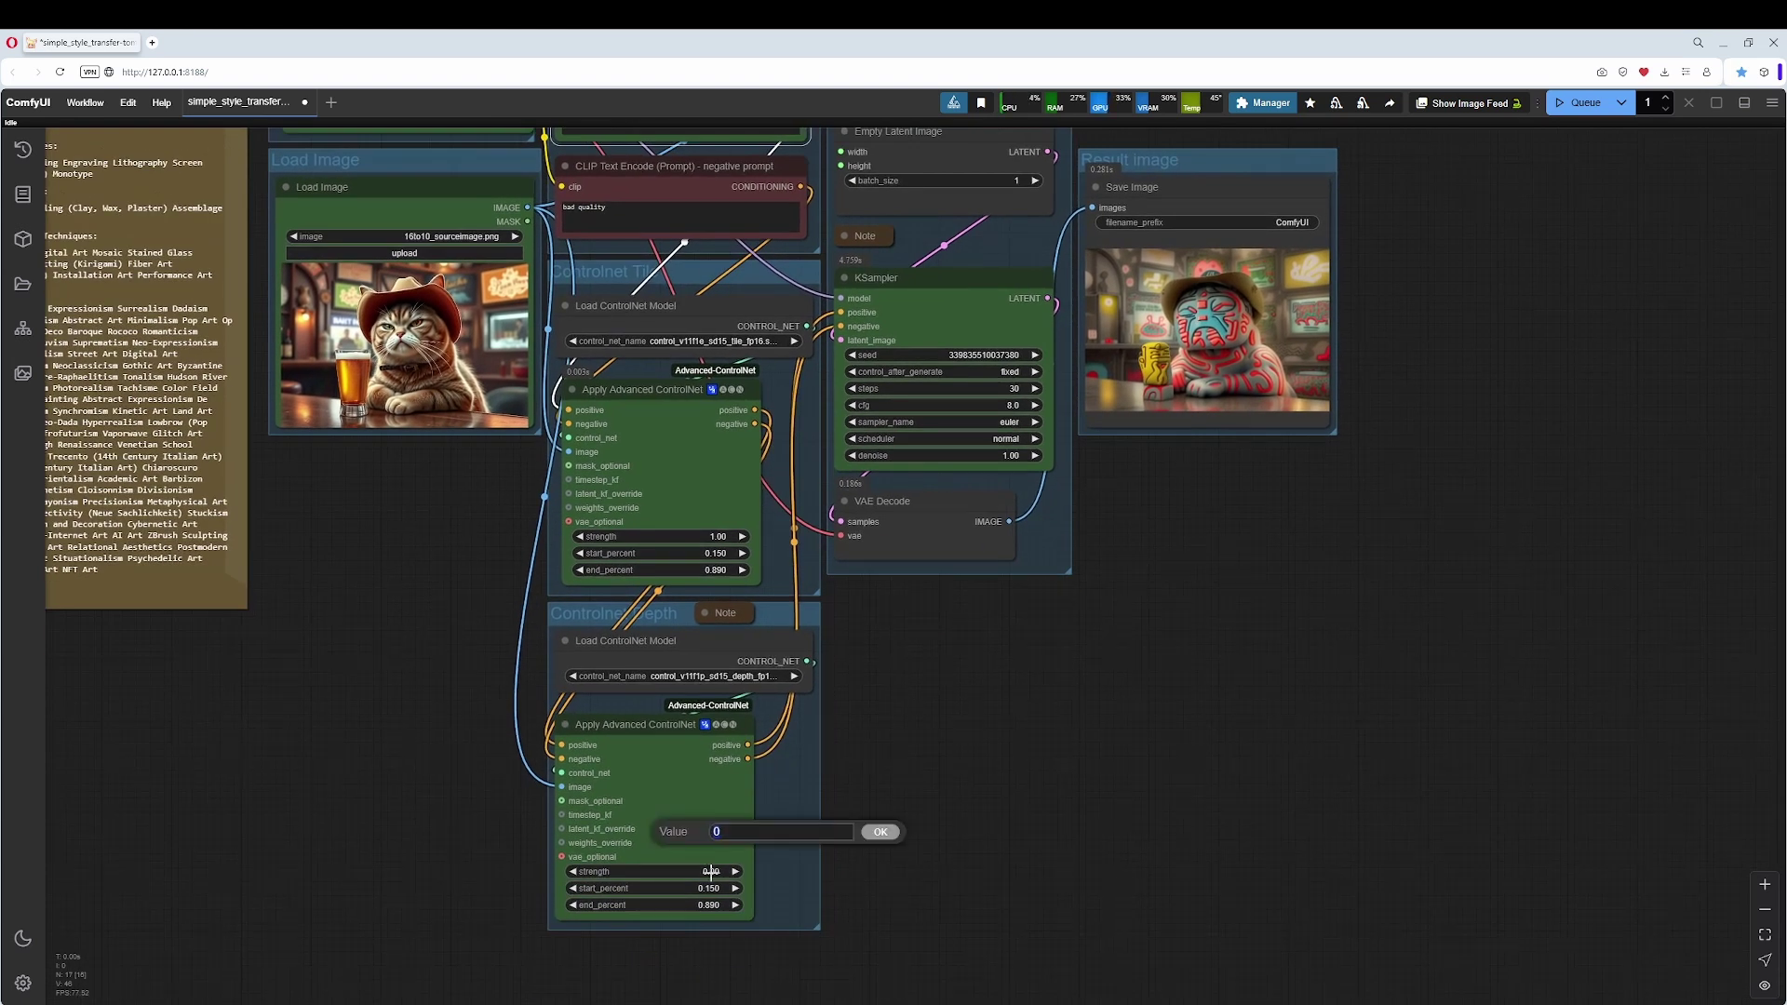
{"action": "type", "text": "1"}
{"action": "key", "text": "Return"}
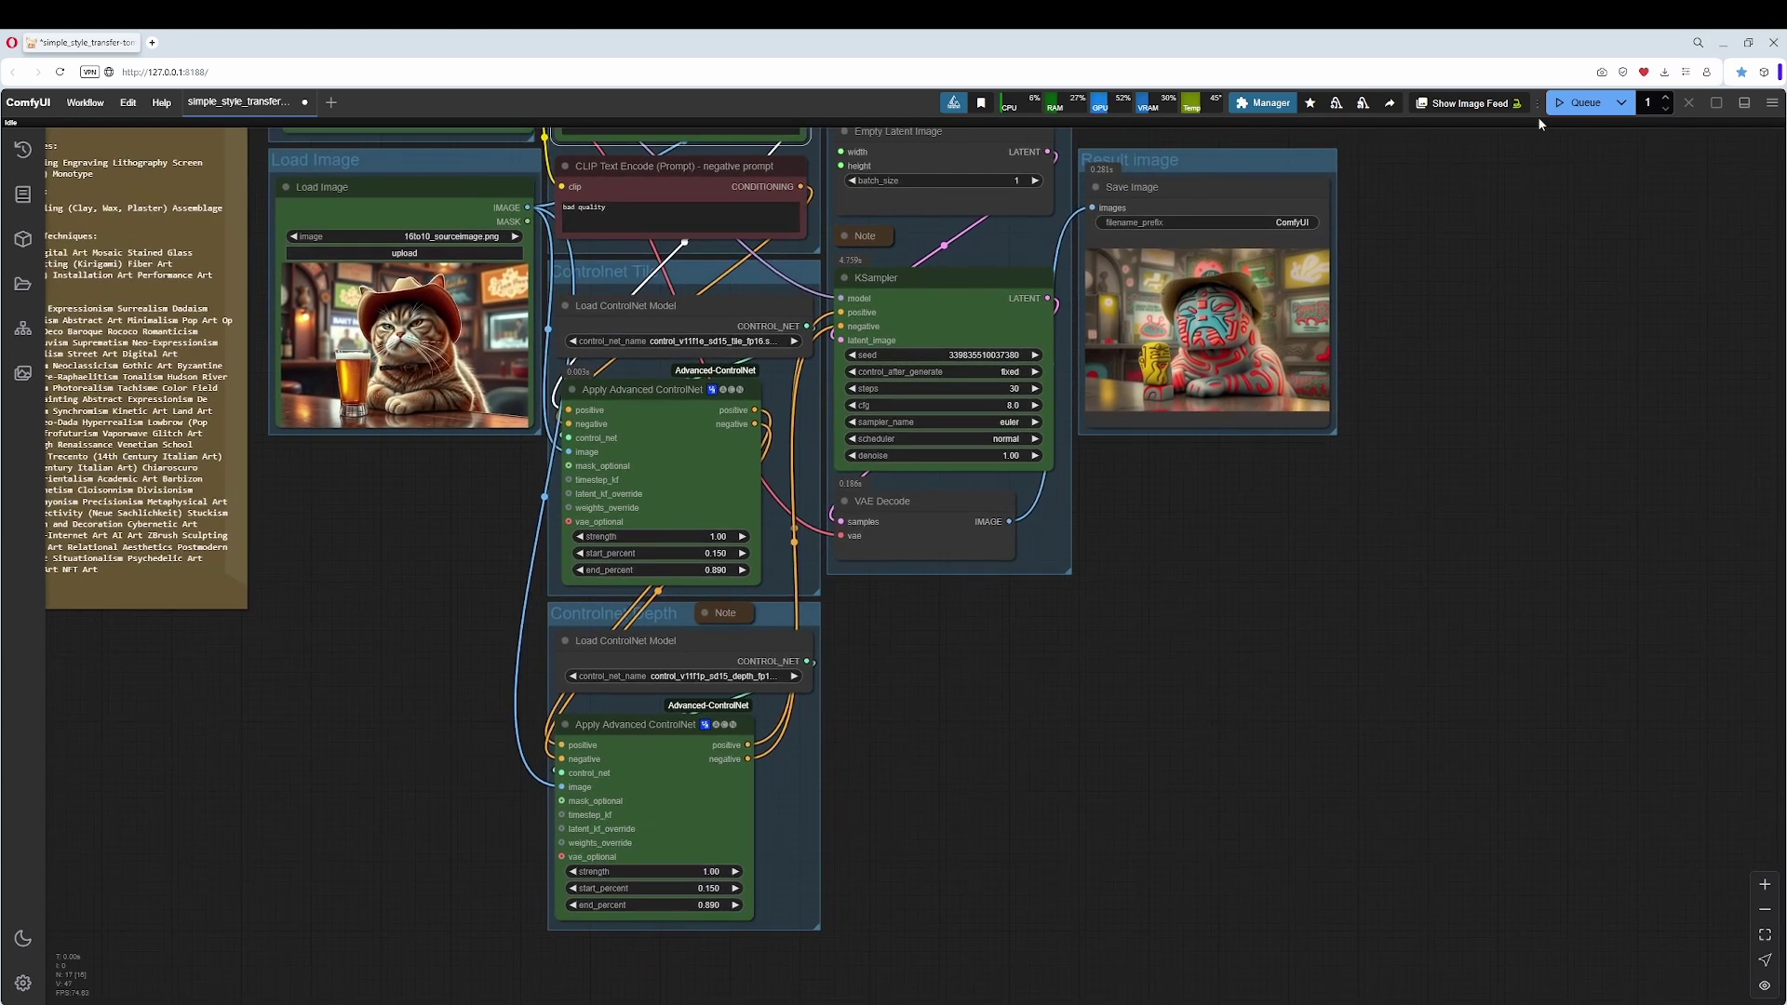
{"action": "left_click", "coordinate": [1565, 107]}
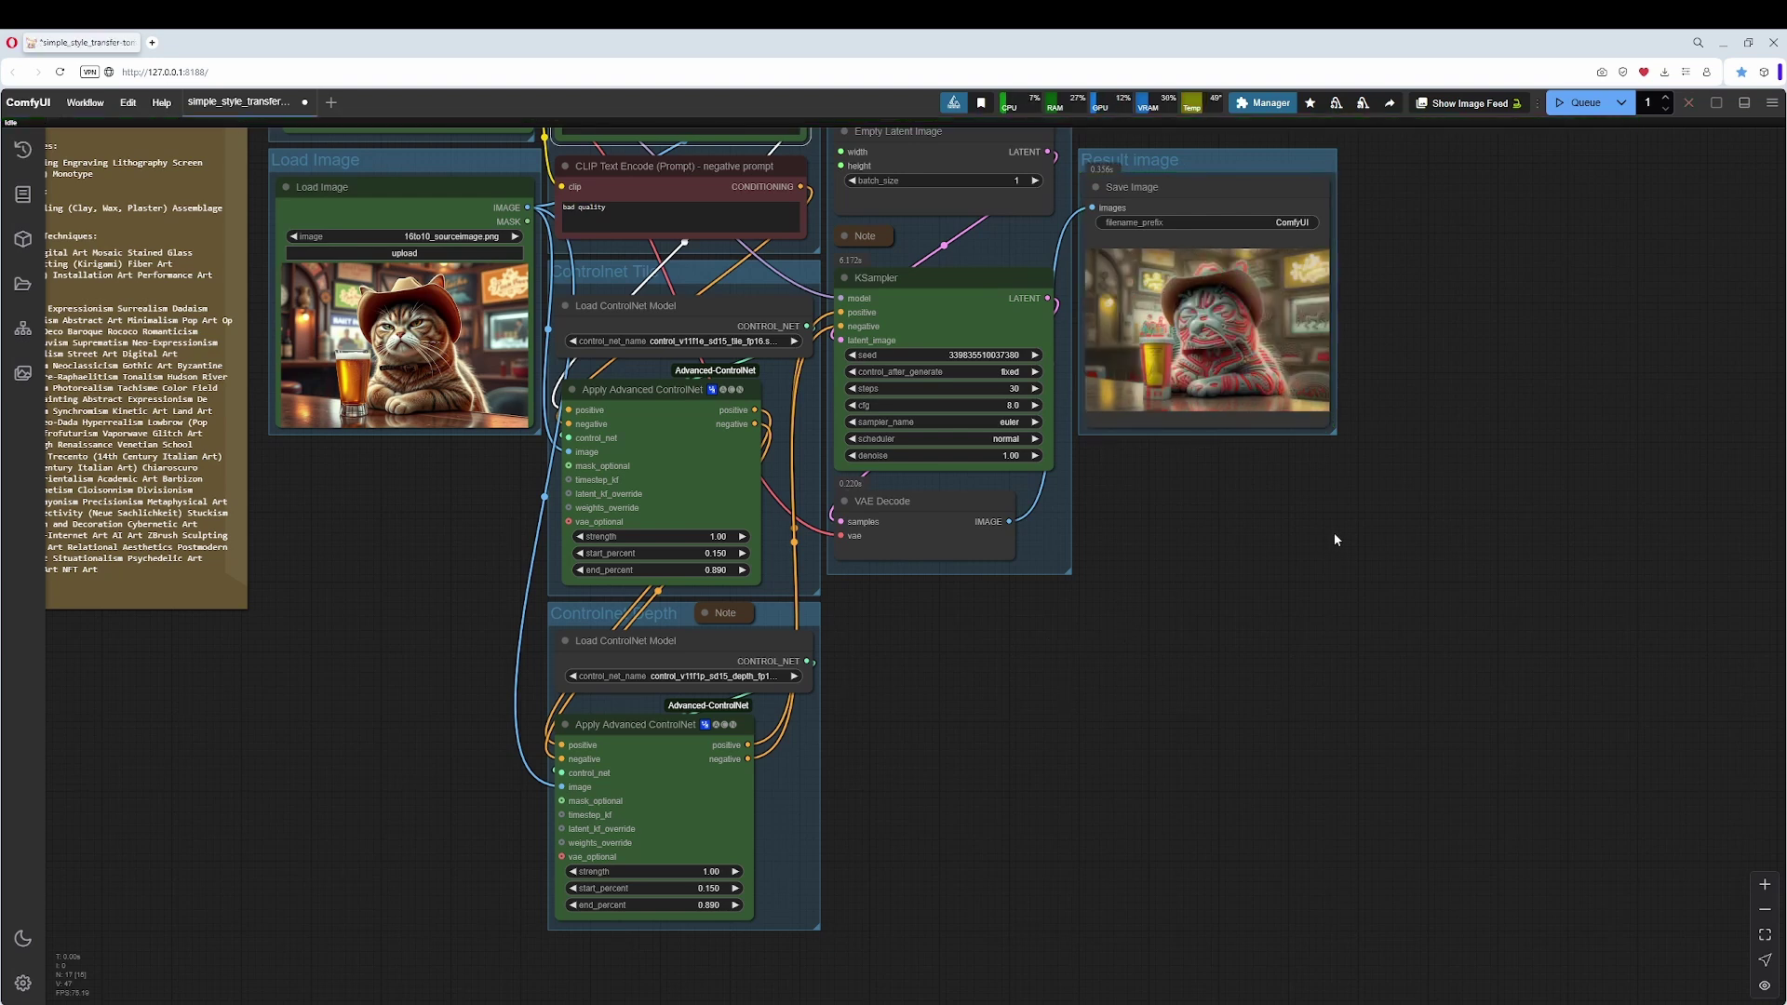
{"action": "left_click_drag", "start_coordinate": [1333, 539], "coordinate": [1205, 670]}
{"action": "scroll", "coordinate": [1210, 663], "scroll_direction": "up", "scroll_amount": 5}
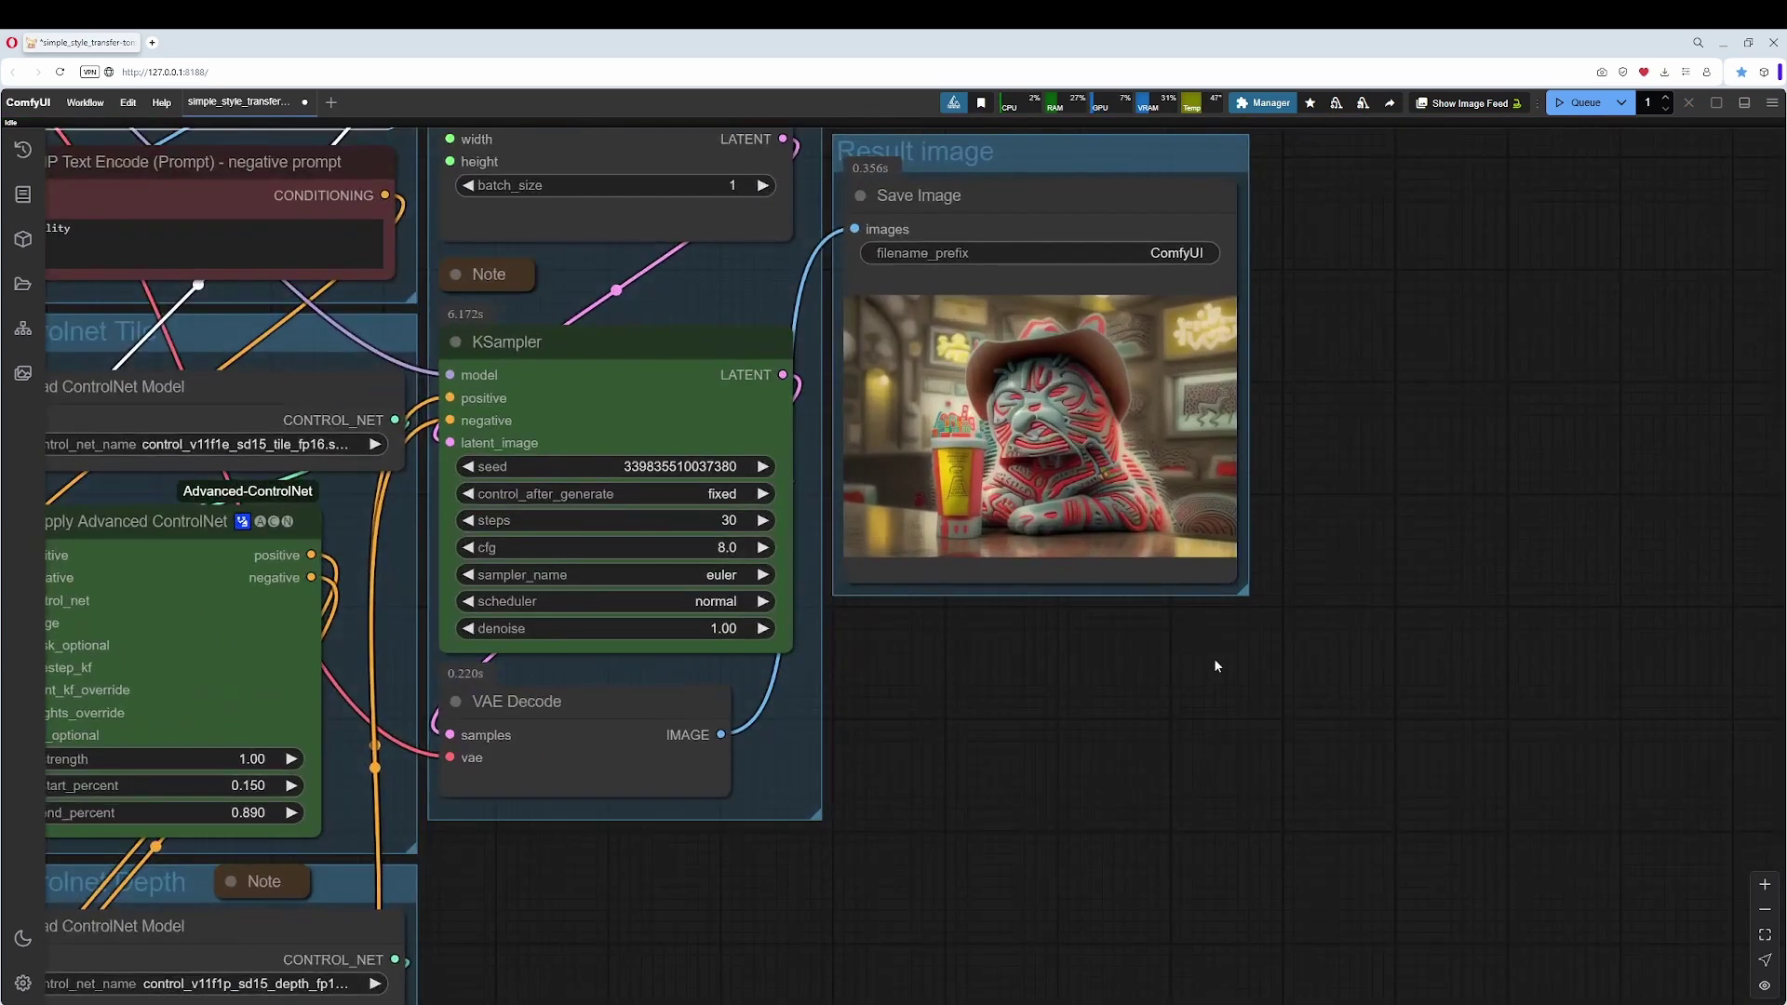
{"action": "scroll", "coordinate": [1214, 657], "scroll_direction": "down", "scroll_amount": 5}
Step: Retype the prompt as 'watercolors painting' and regenerate
{"action": "left_click_drag", "start_coordinate": [1229, 738], "coordinate": [1449, 699]}
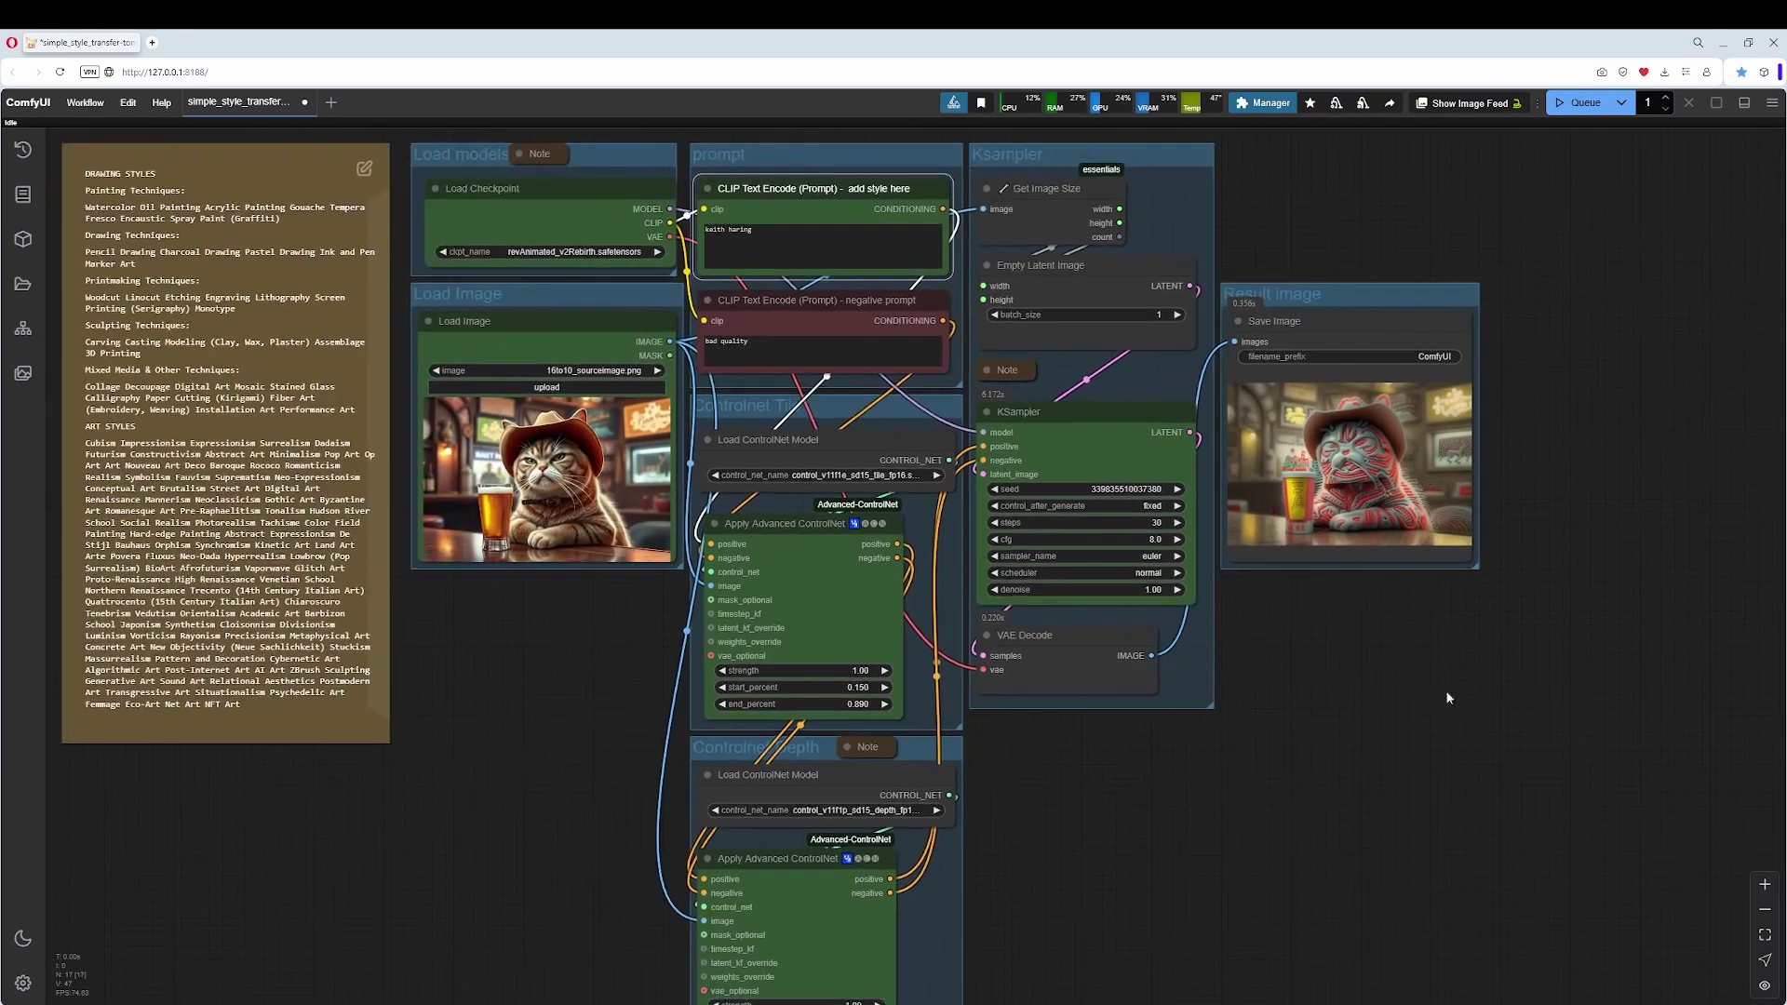
{"action": "triple_click", "coordinate": [731, 229]}
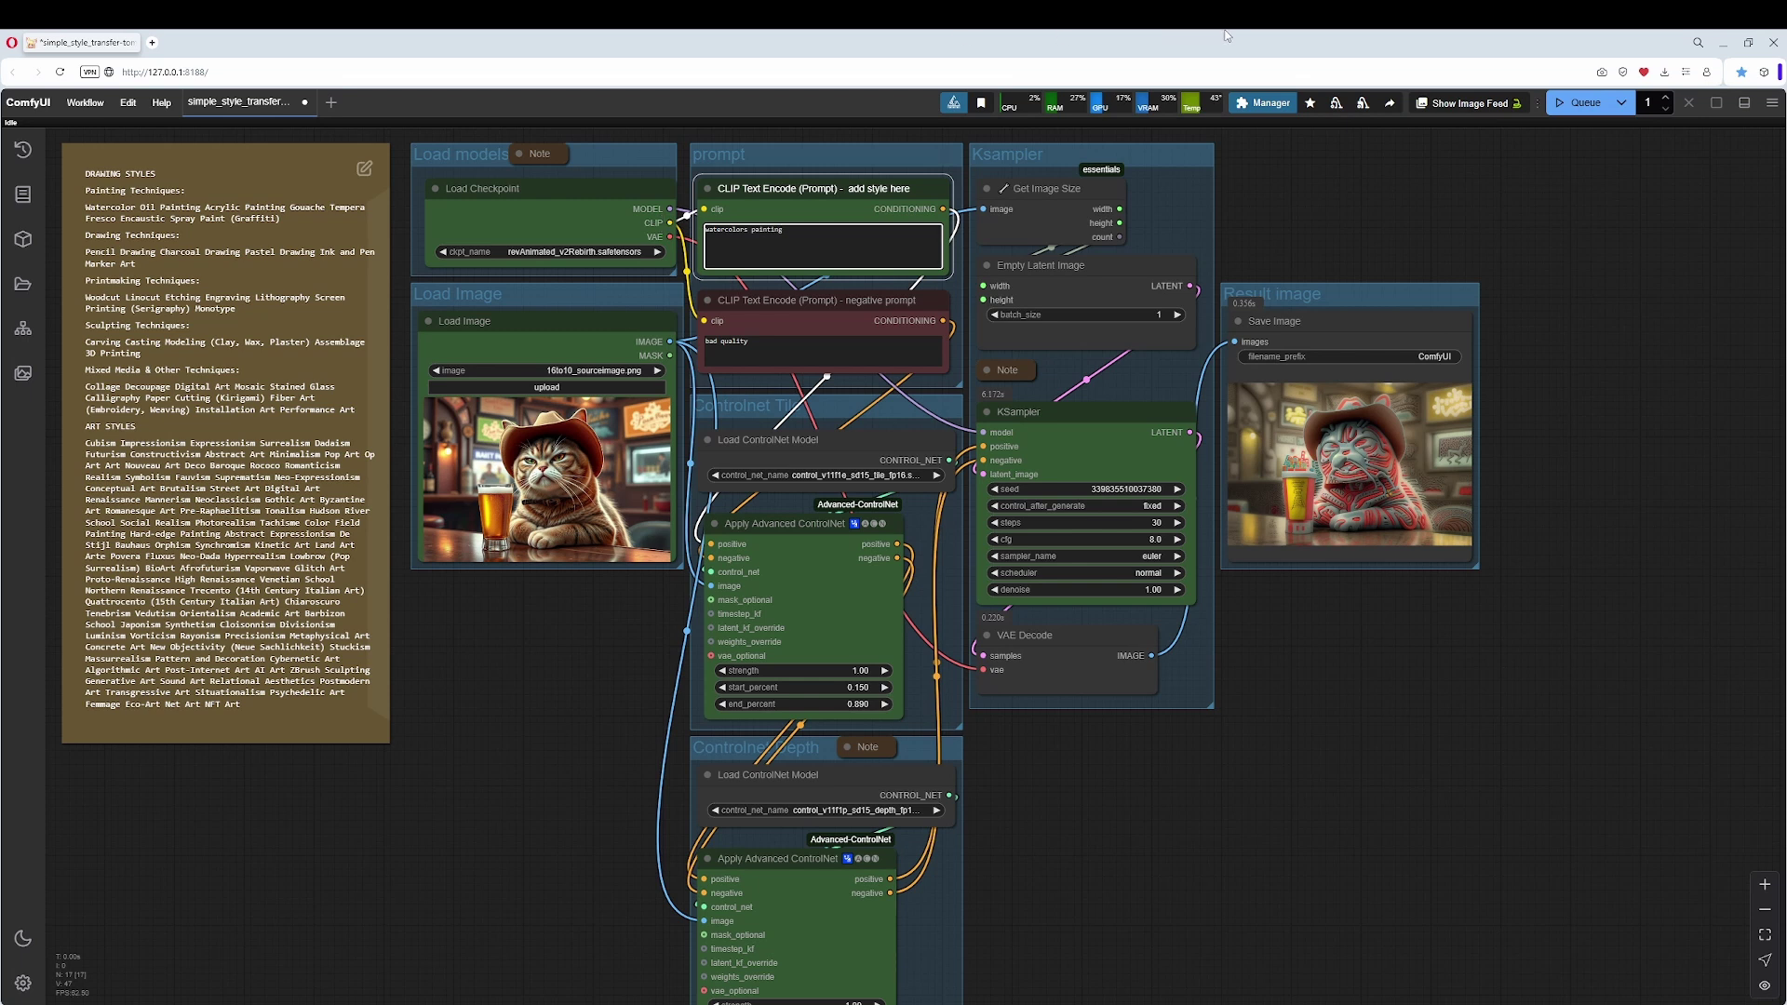
{"action": "left_click", "coordinate": [1580, 105]}
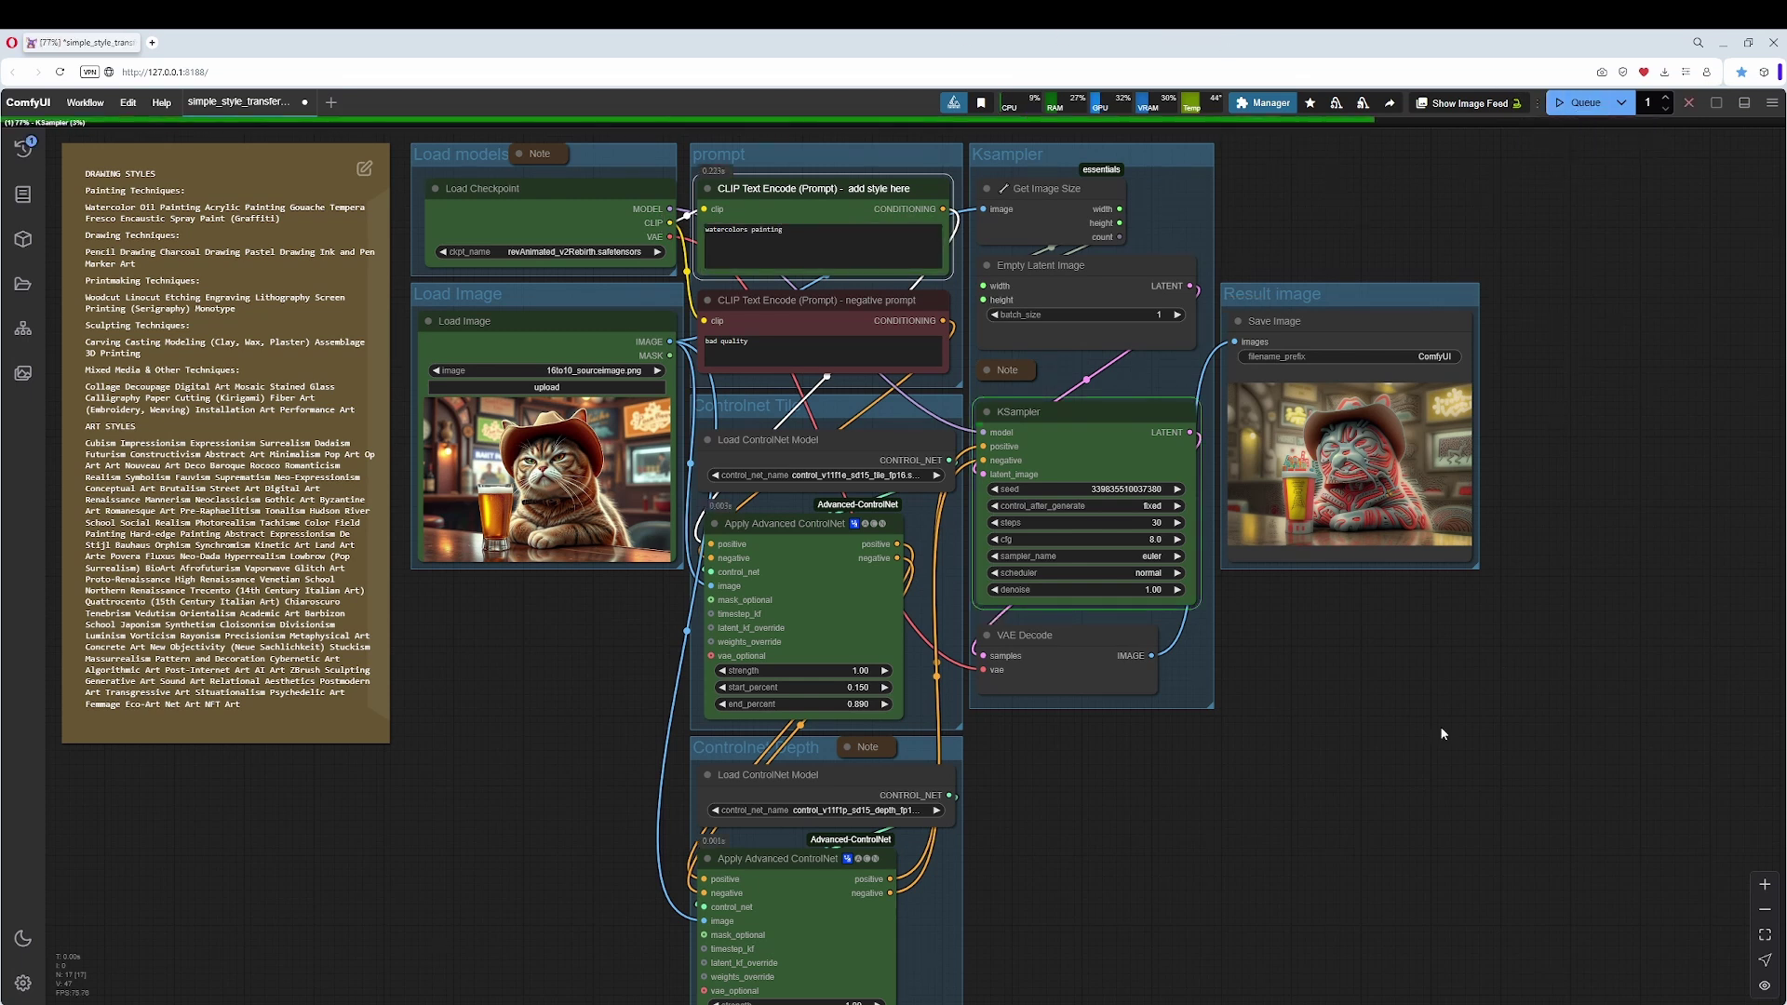
Step: Lower the KSampler cfg to 2 and regenerate
{"action": "left_click_drag", "start_coordinate": [1387, 772], "coordinate": [1269, 781]}
{"action": "scroll", "coordinate": [1041, 691], "scroll_direction": "up", "scroll_amount": 5}
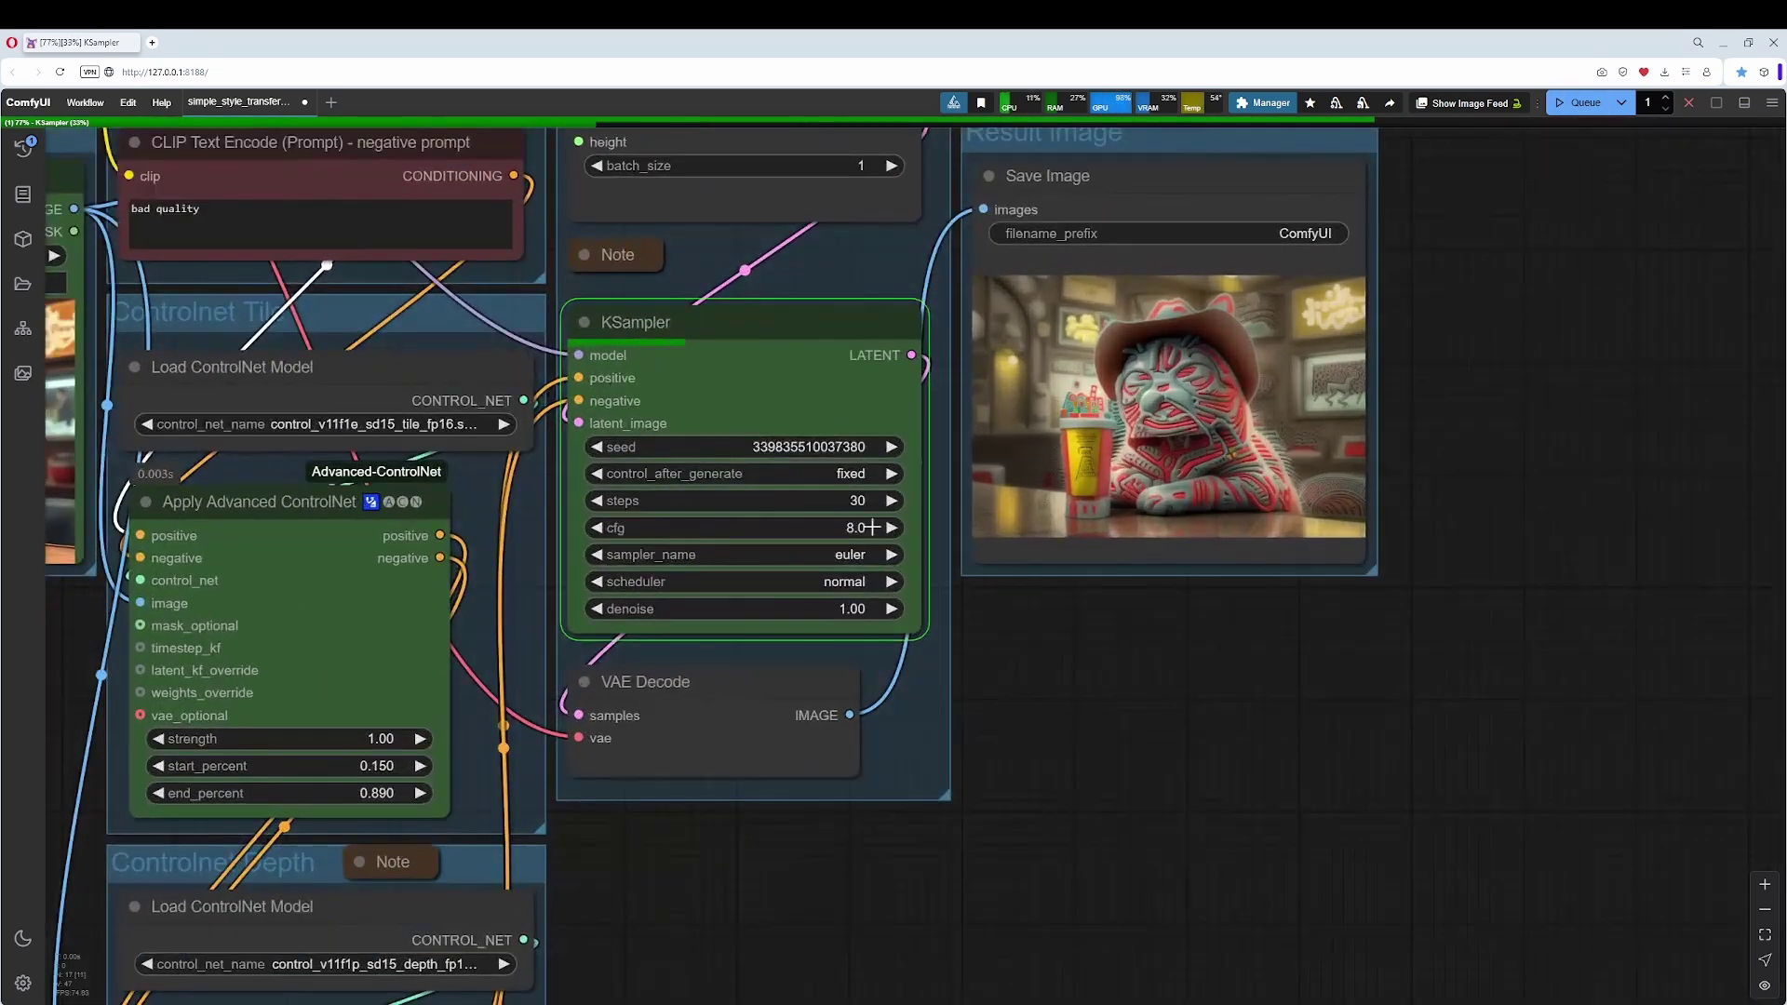
{"action": "left_click_drag", "start_coordinate": [118, 442], "coordinate": [455, 495]}
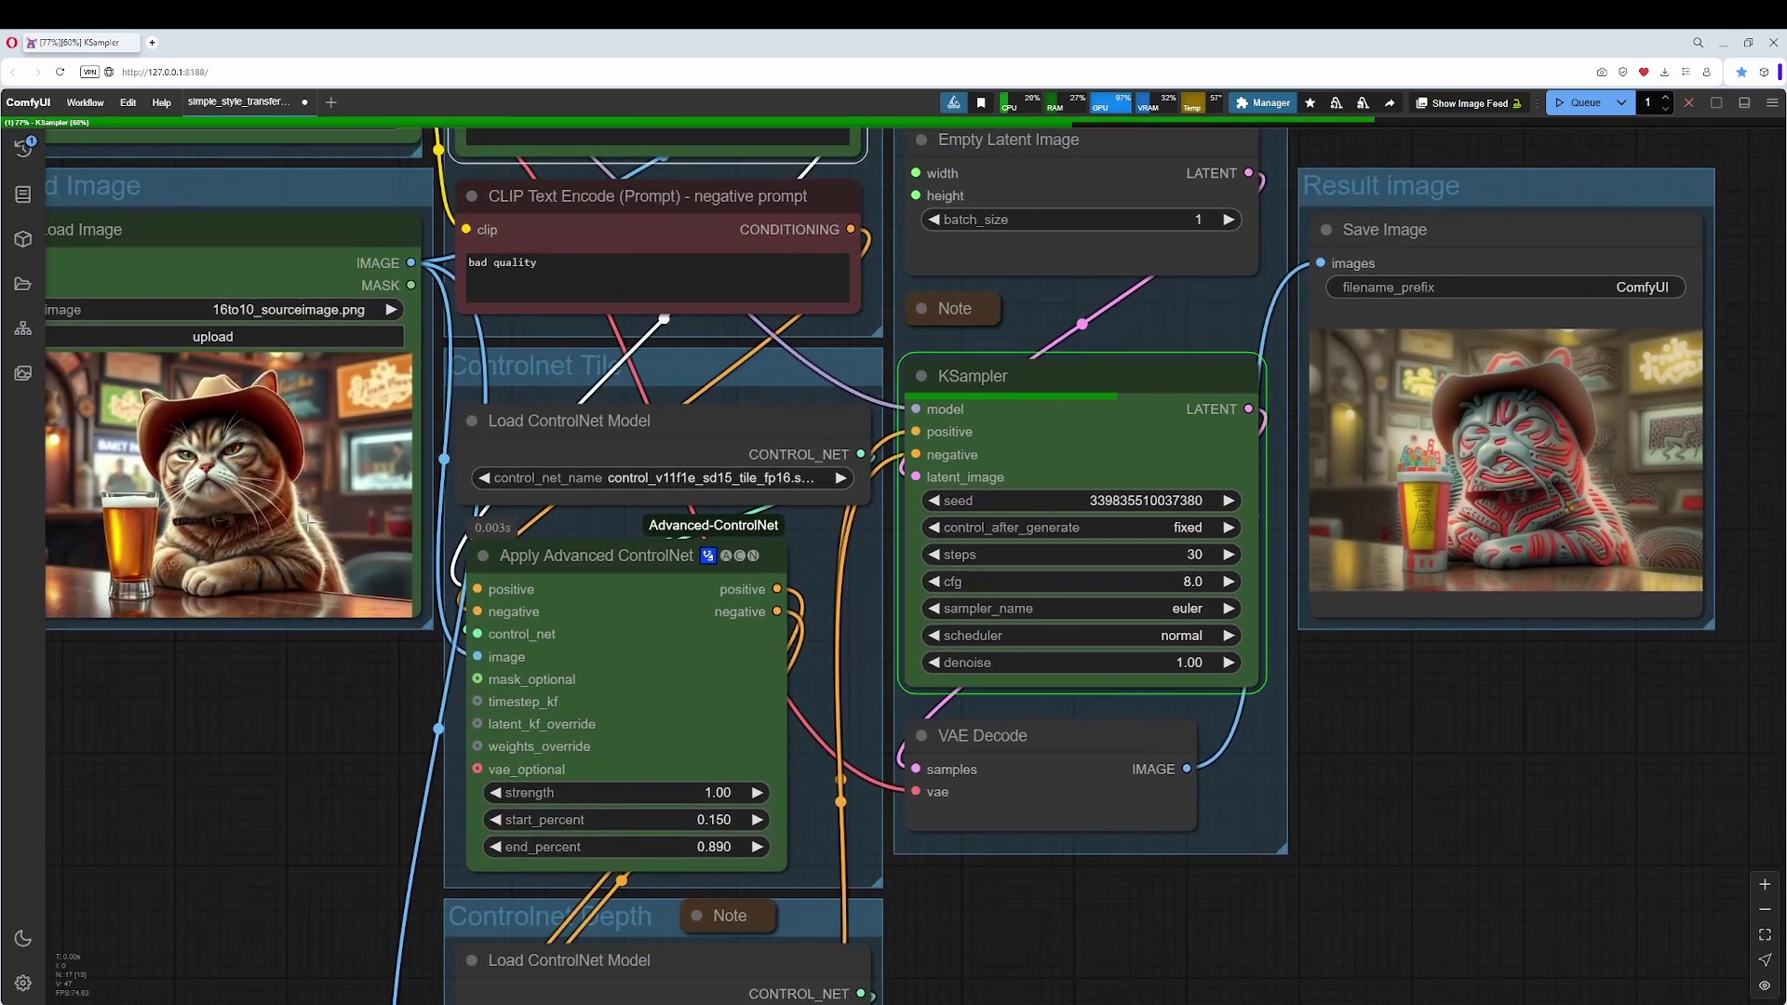
{"action": "mouse_move", "coordinate": [1116, 584]}
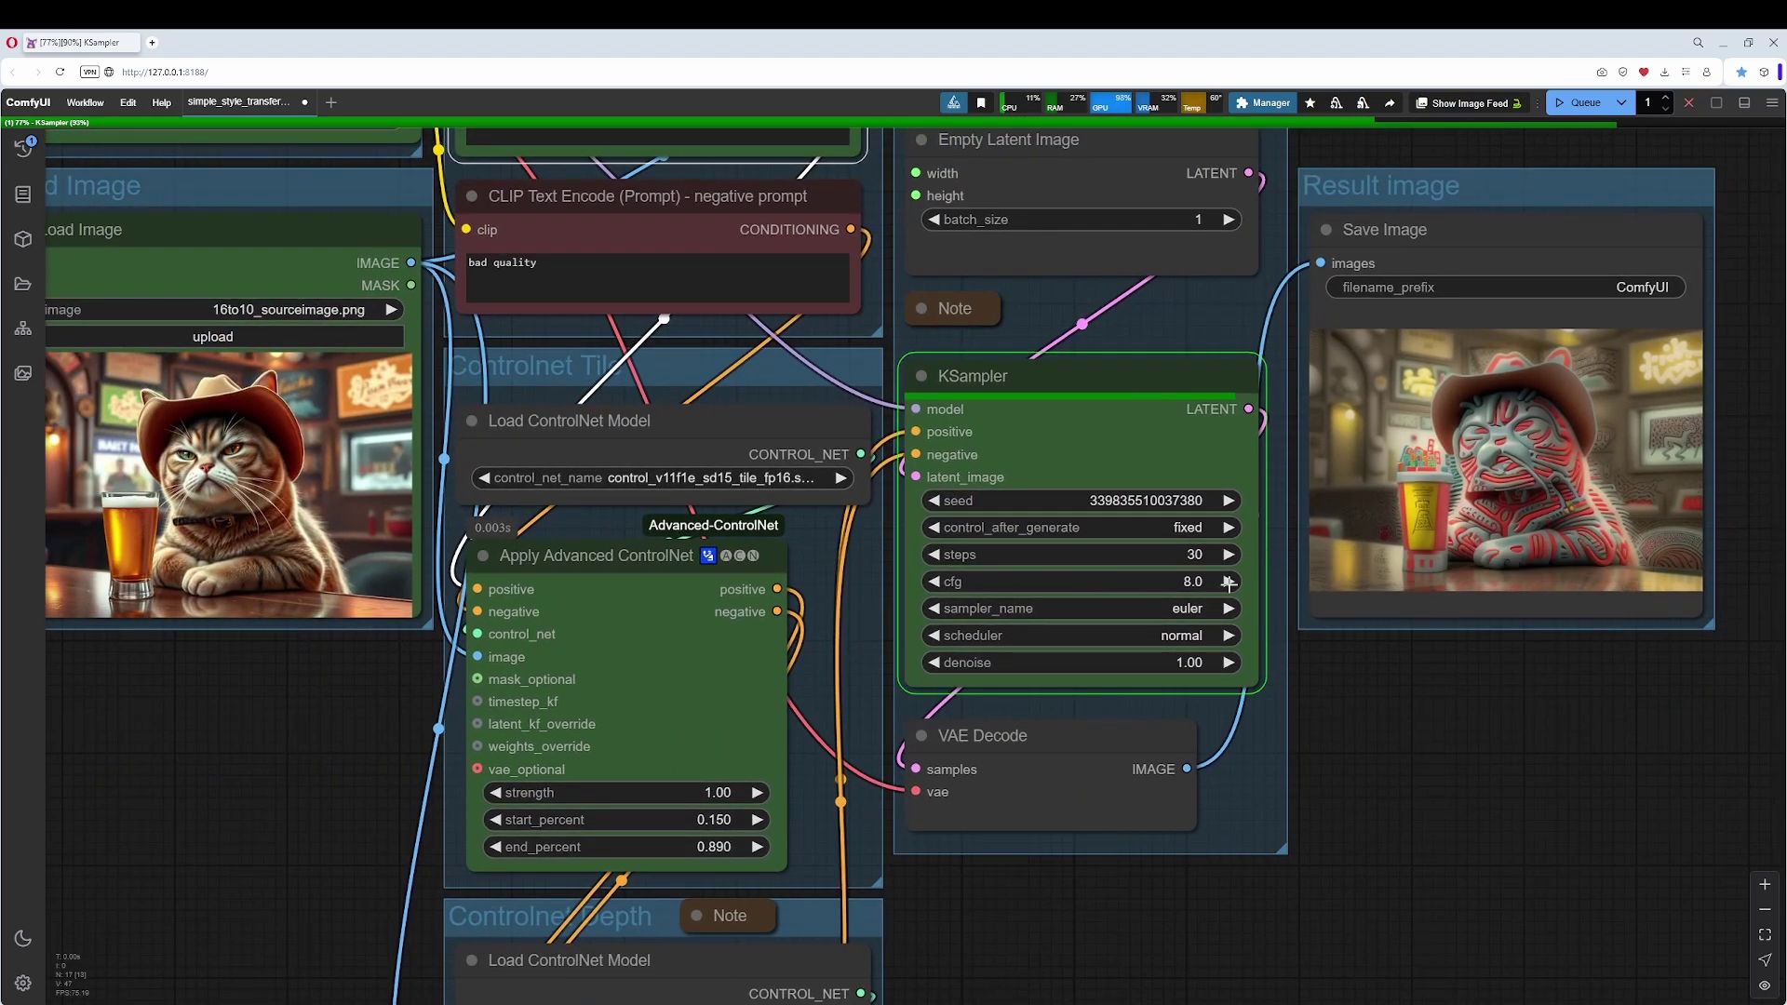
{"action": "left_click", "coordinate": [1198, 582]}
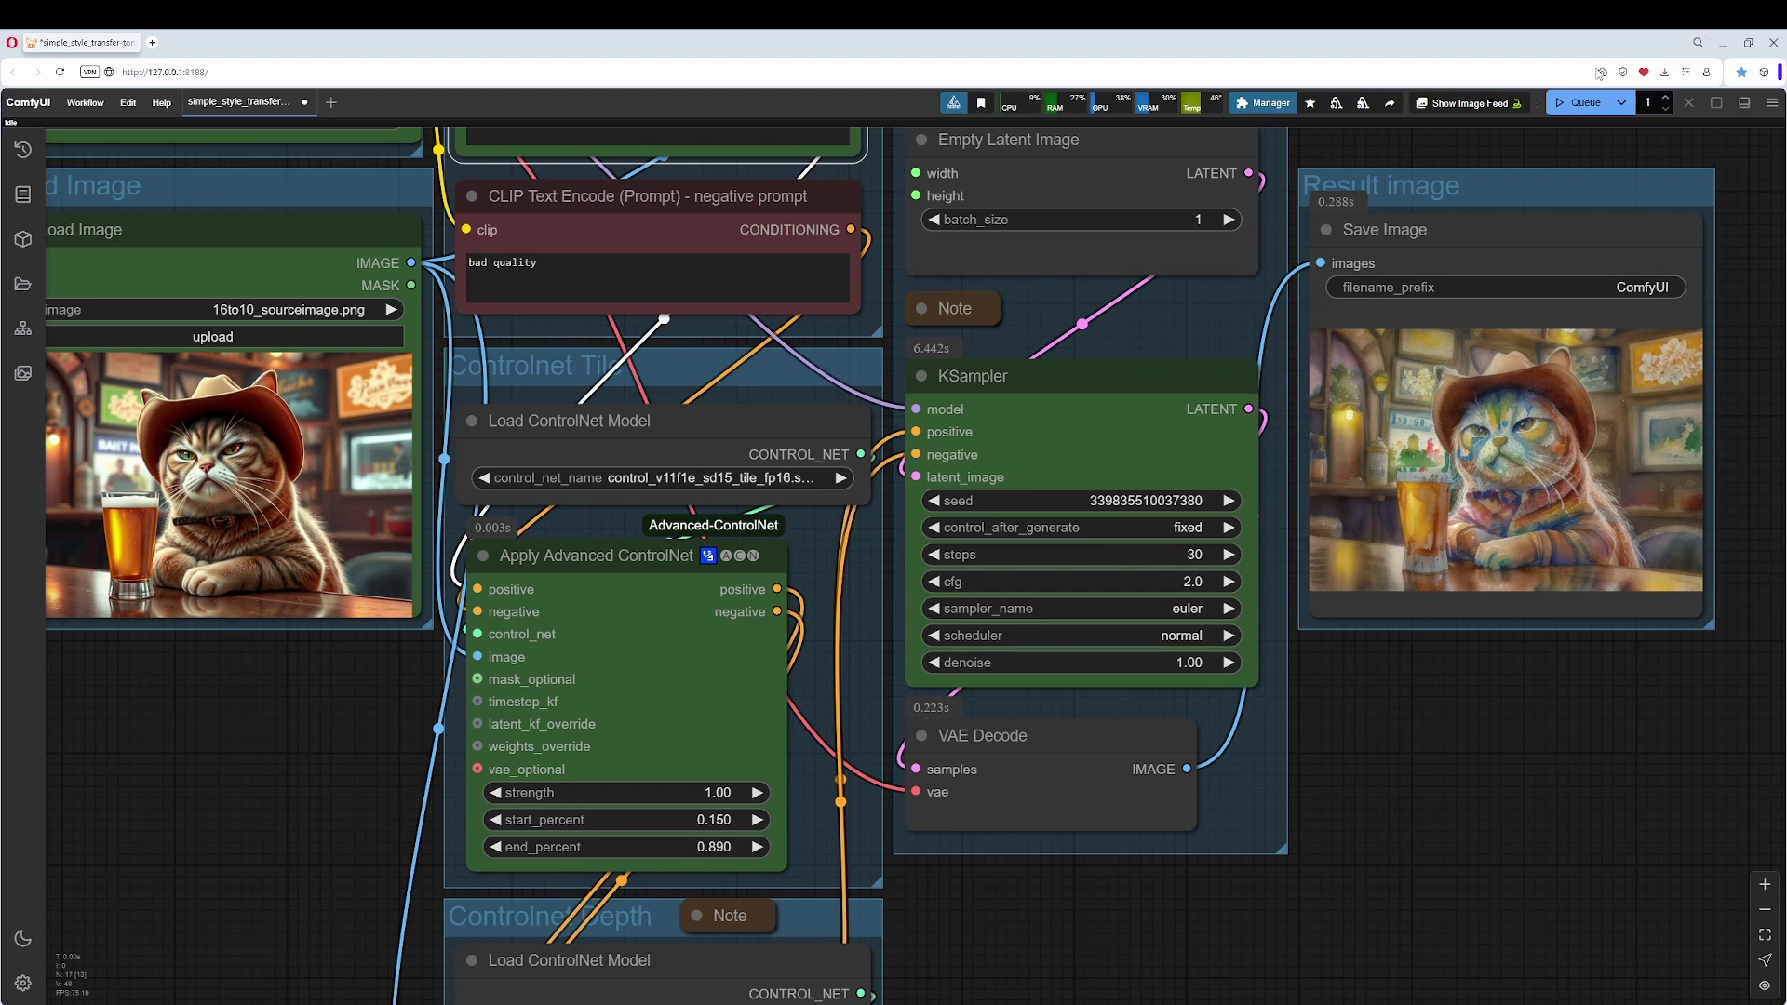
{"action": "left_click", "coordinate": [1582, 104]}
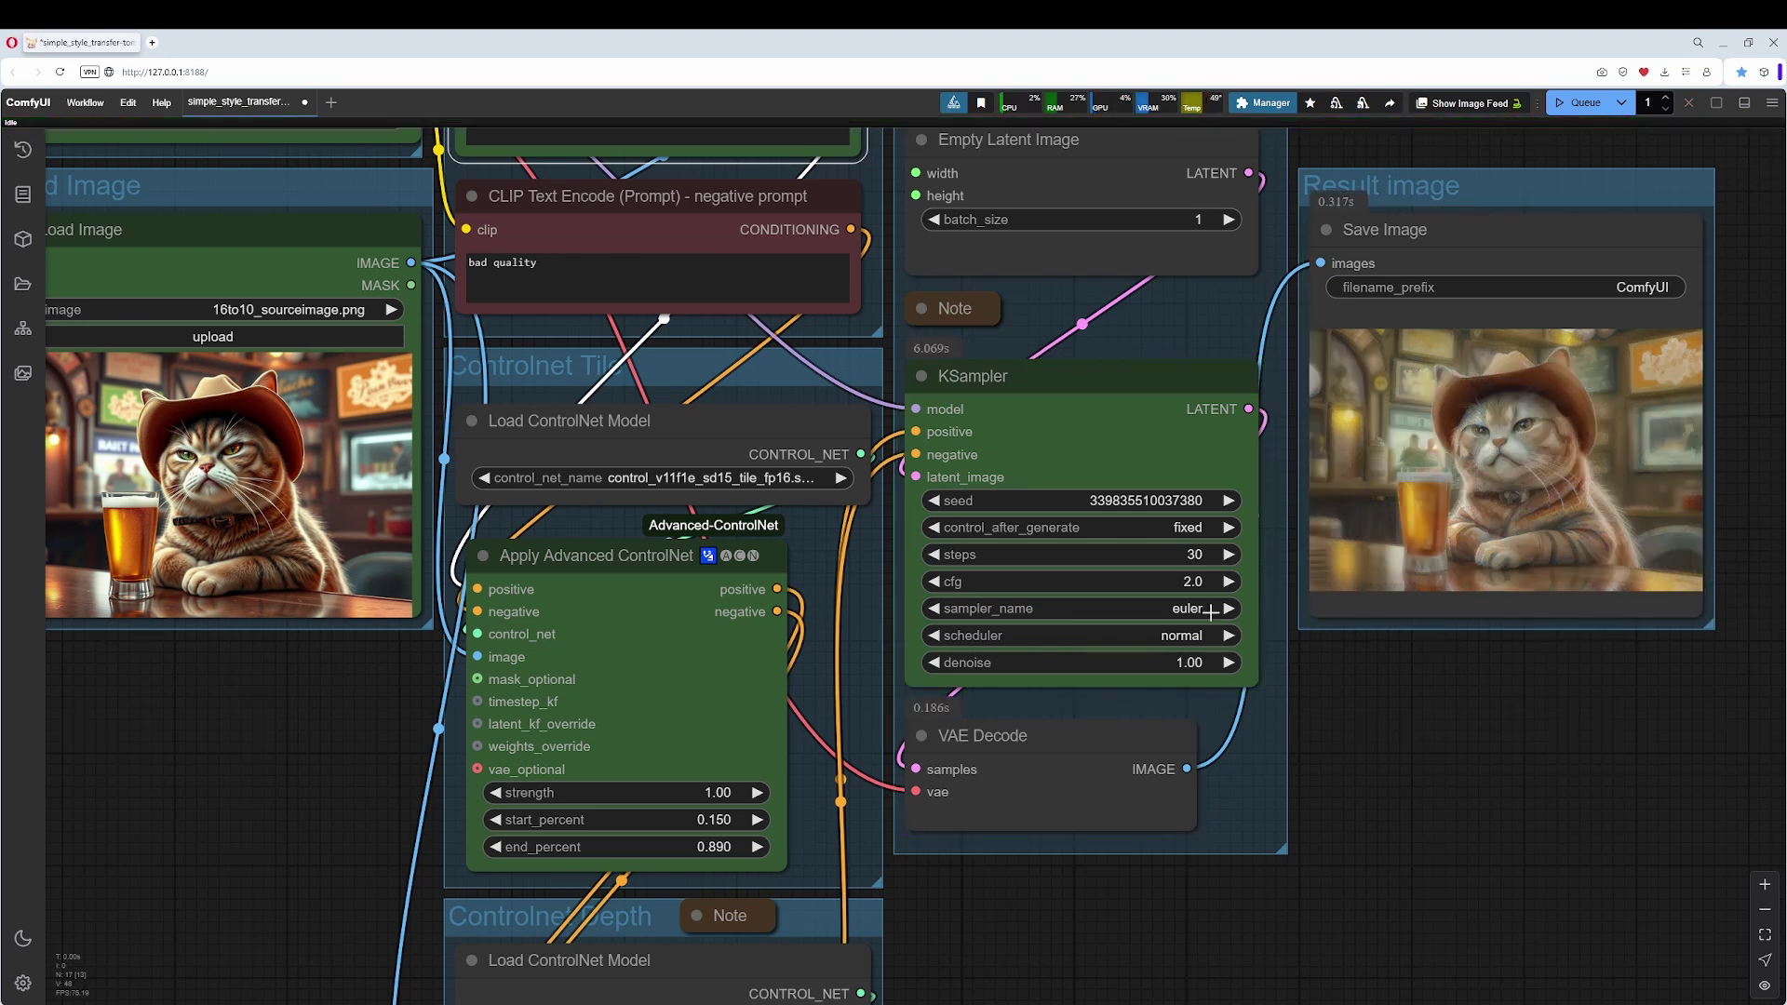
Step: Regenerate with cfg 14, then reset cfg to 8.0
{"action": "left_click", "coordinate": [1192, 582]}
{"action": "type", "text": "14"}
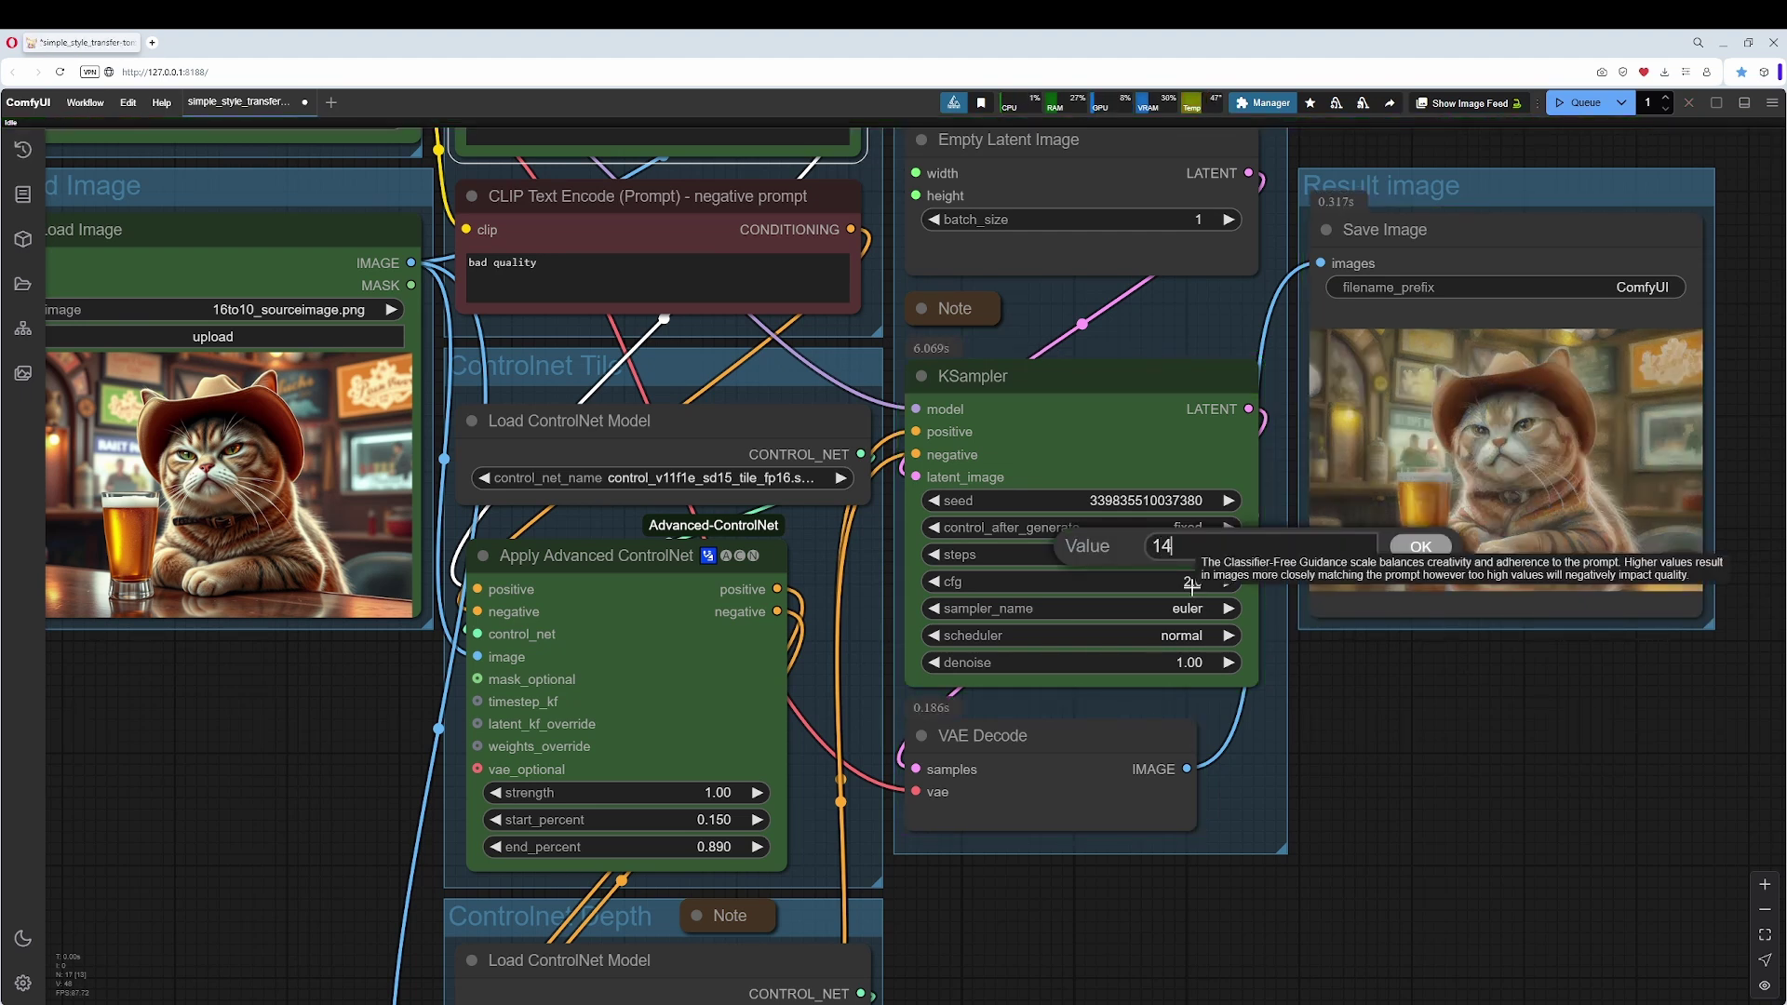
{"action": "key", "text": "Return"}
{"action": "left_click", "coordinate": [1580, 103]}
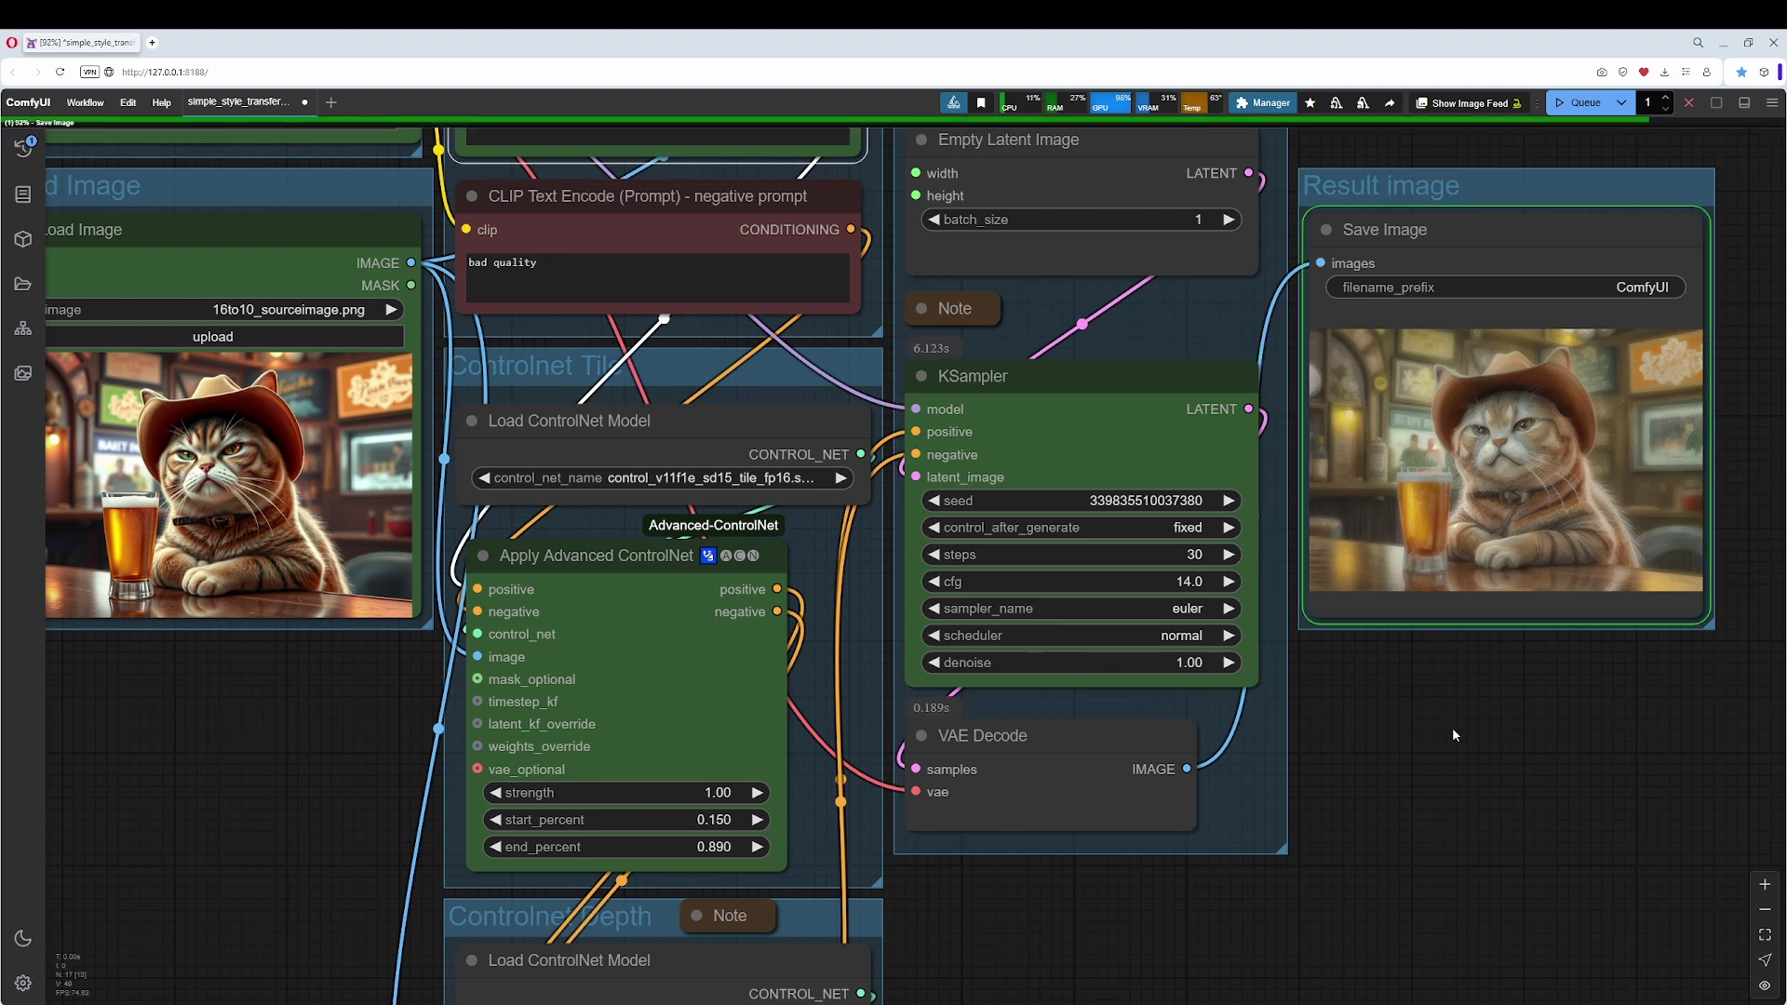
{"action": "left_click", "coordinate": [1155, 589]}
{"action": "type", "text": "8"}
{"action": "key", "text": "Return"}
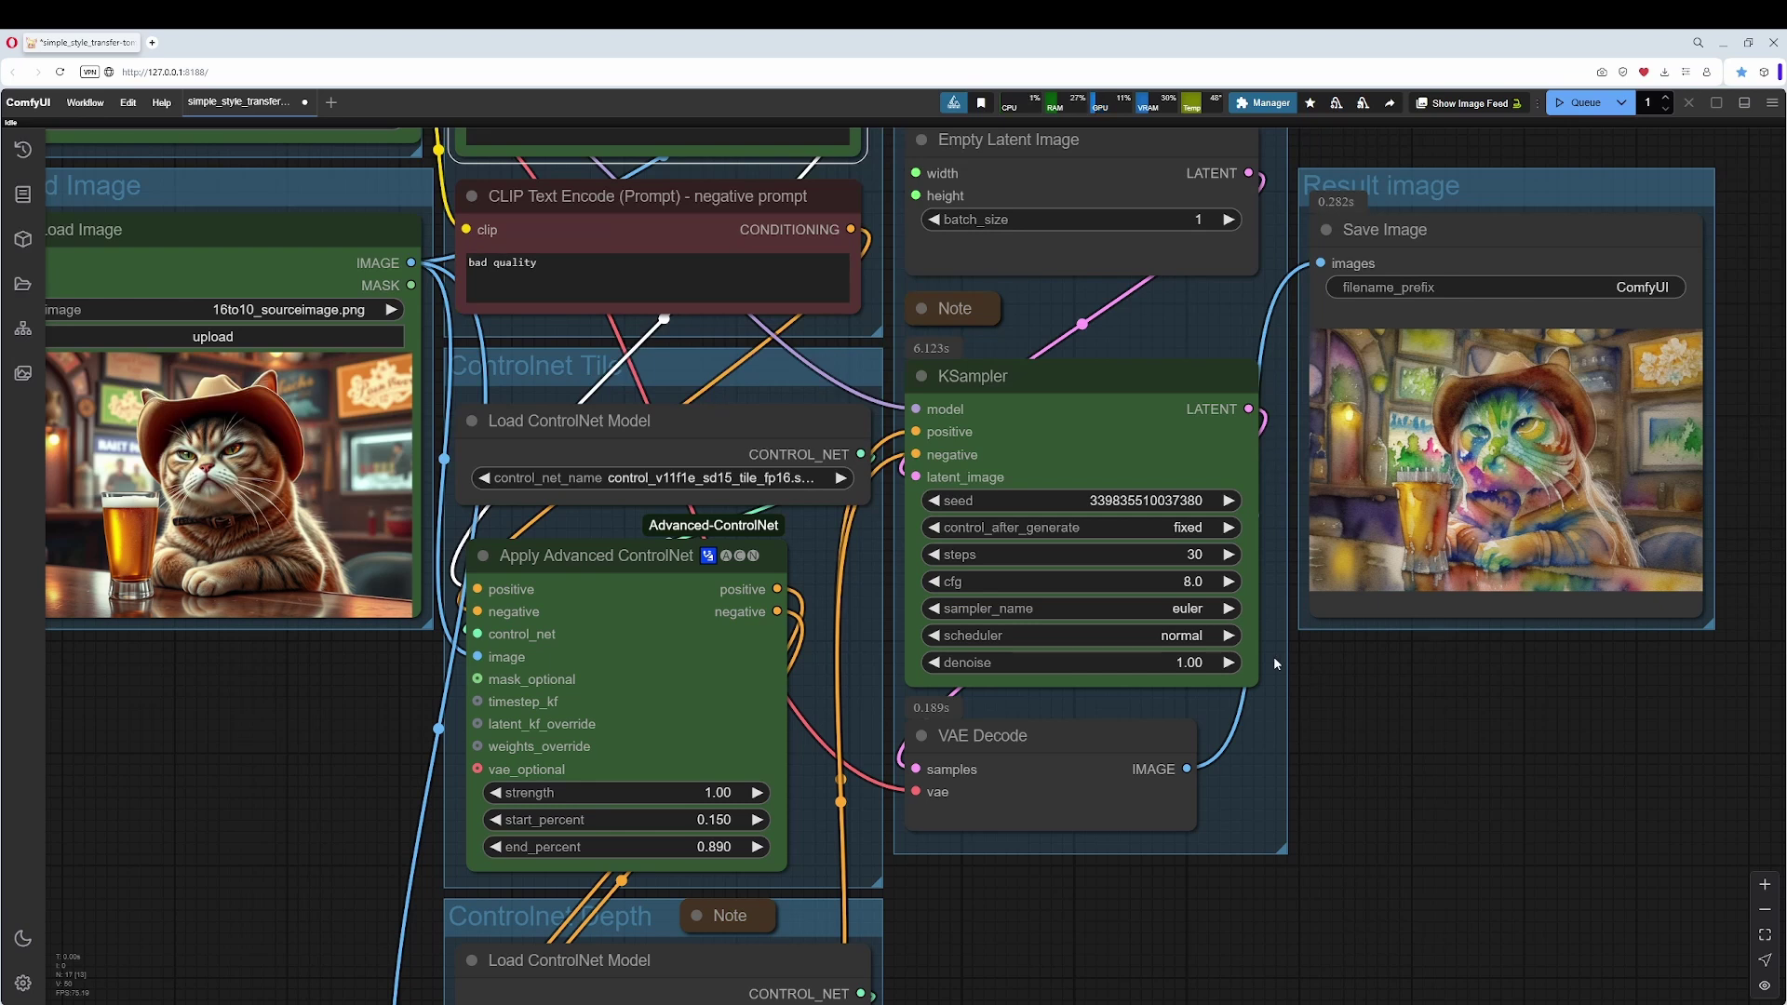
Step: Switch the KSampler sampler to res_multistep and queue a new watercolor run
{"action": "left_click", "coordinate": [1188, 609]}
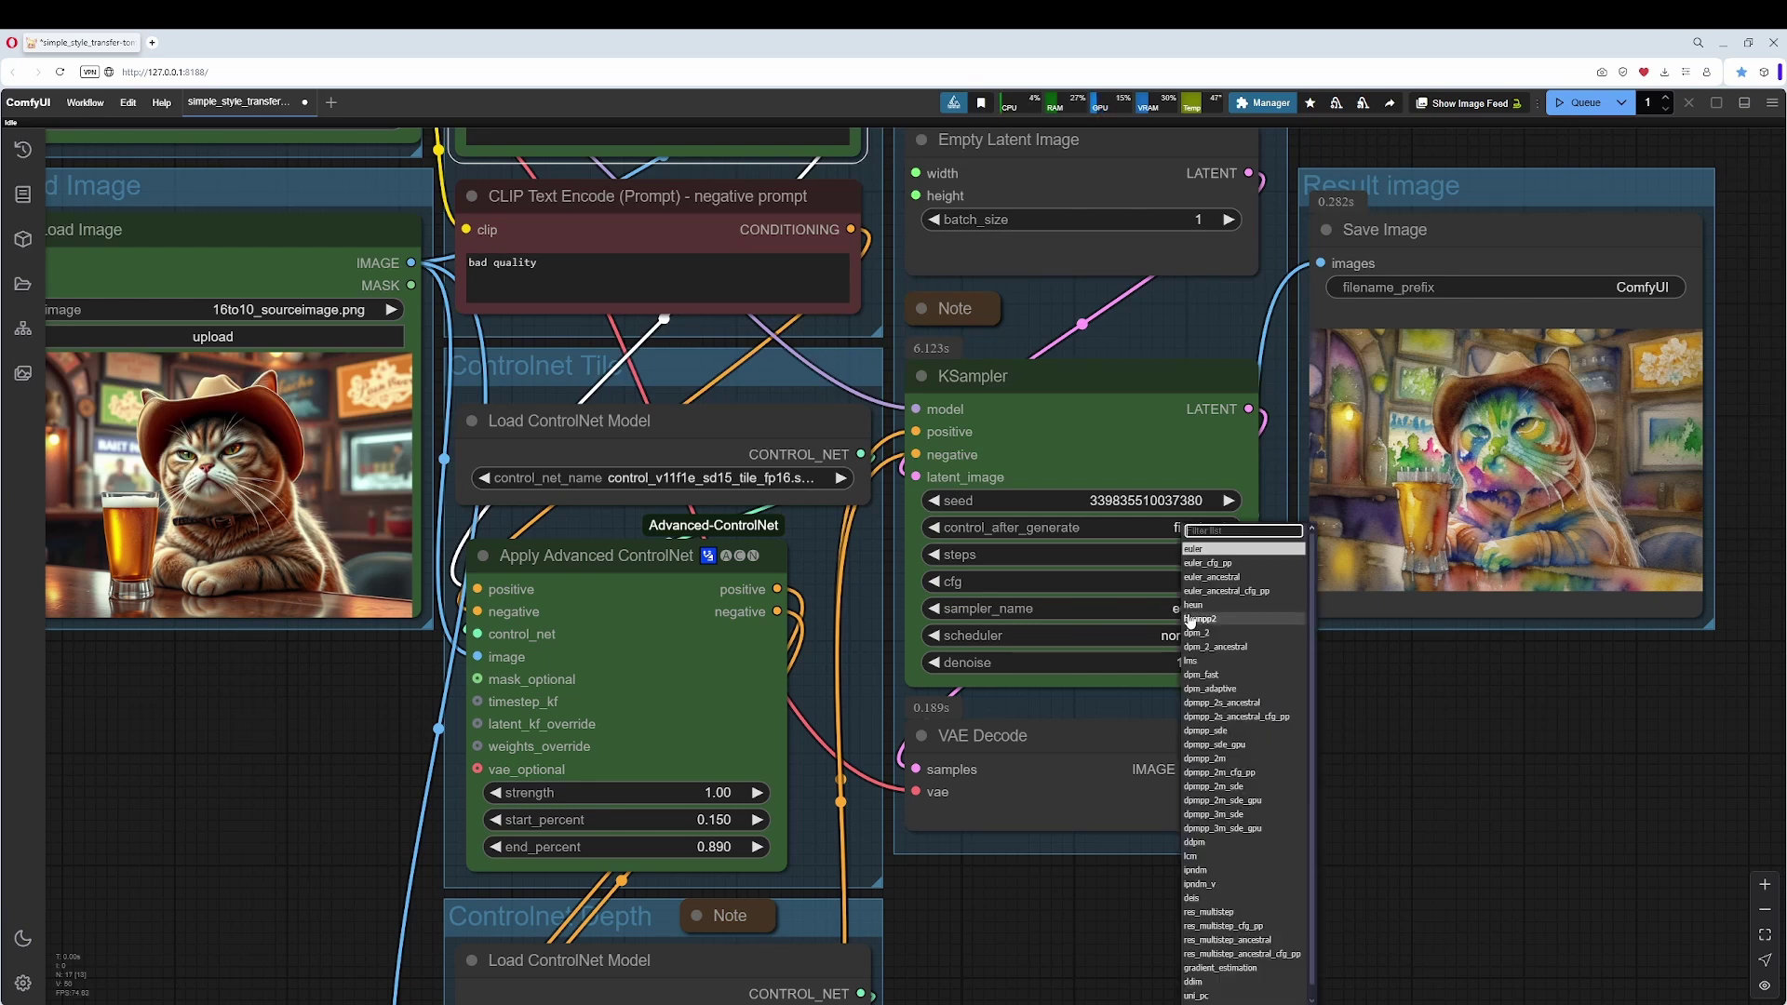
{"action": "left_click", "coordinate": [1214, 914]}
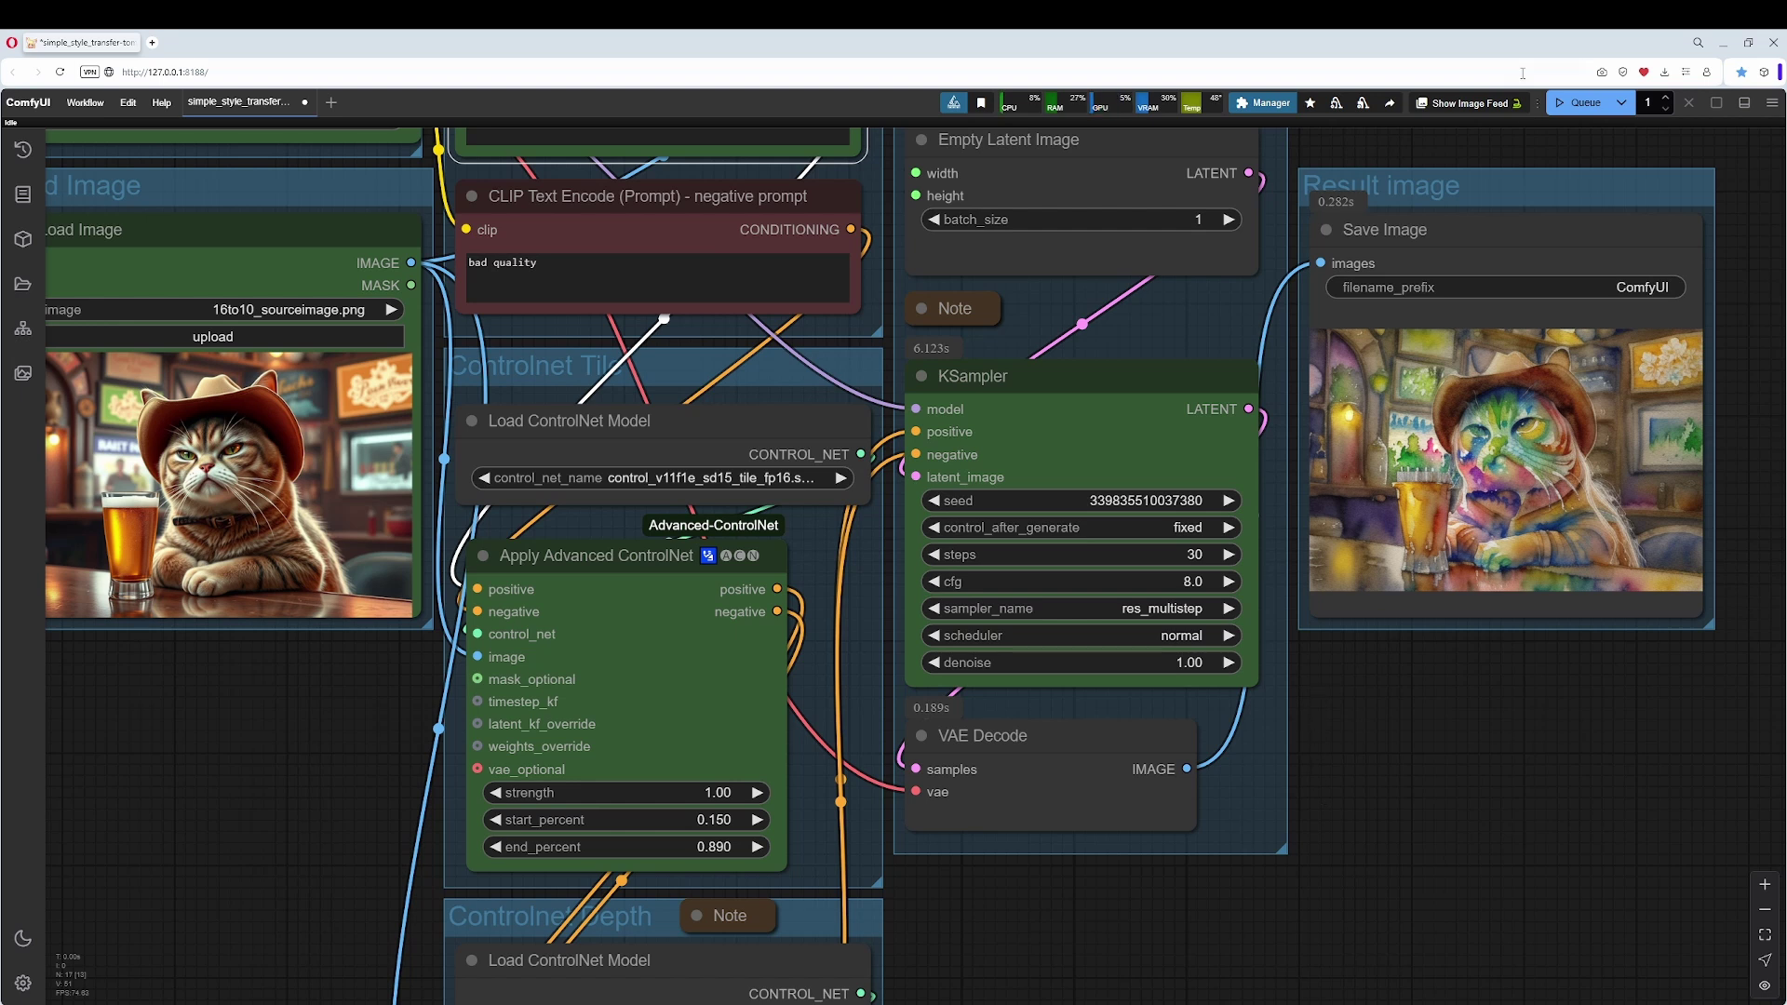
{"action": "left_click", "coordinate": [1583, 102]}
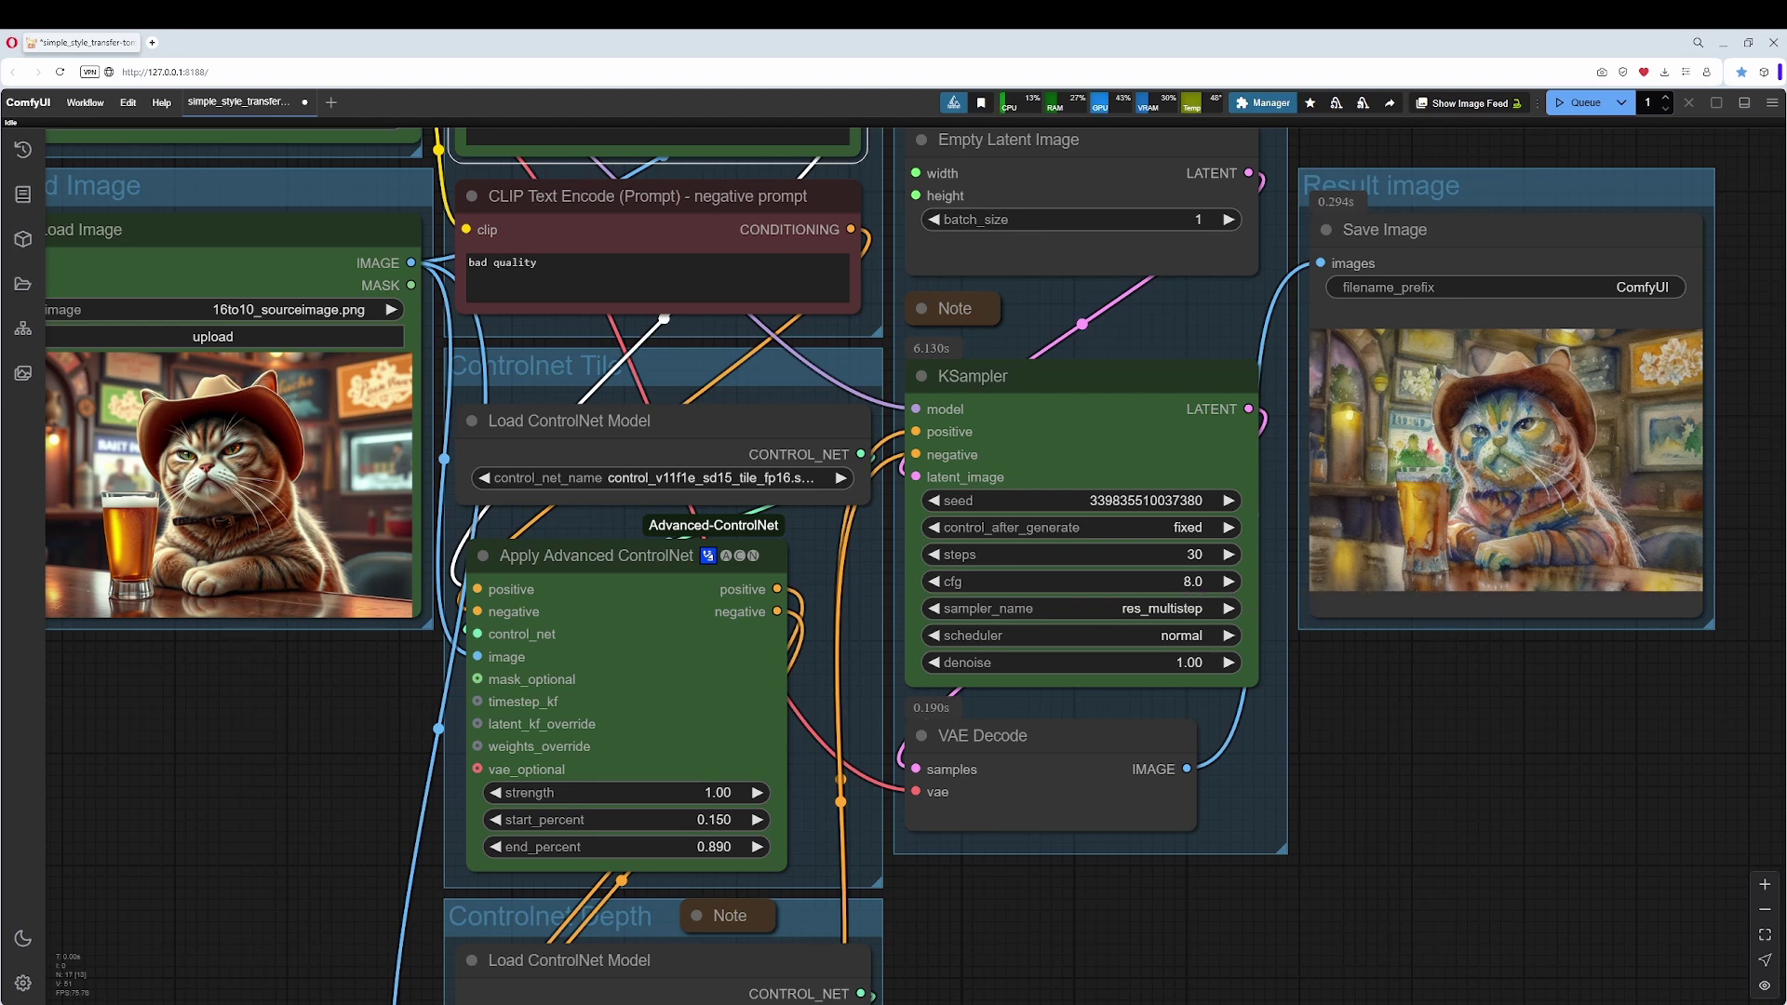
{"action": "scroll", "coordinate": [1166, 888], "scroll_direction": "down", "scroll_amount": 5}
{"action": "left_click_drag", "start_coordinate": [1452, 886], "coordinate": [1302, 658]}
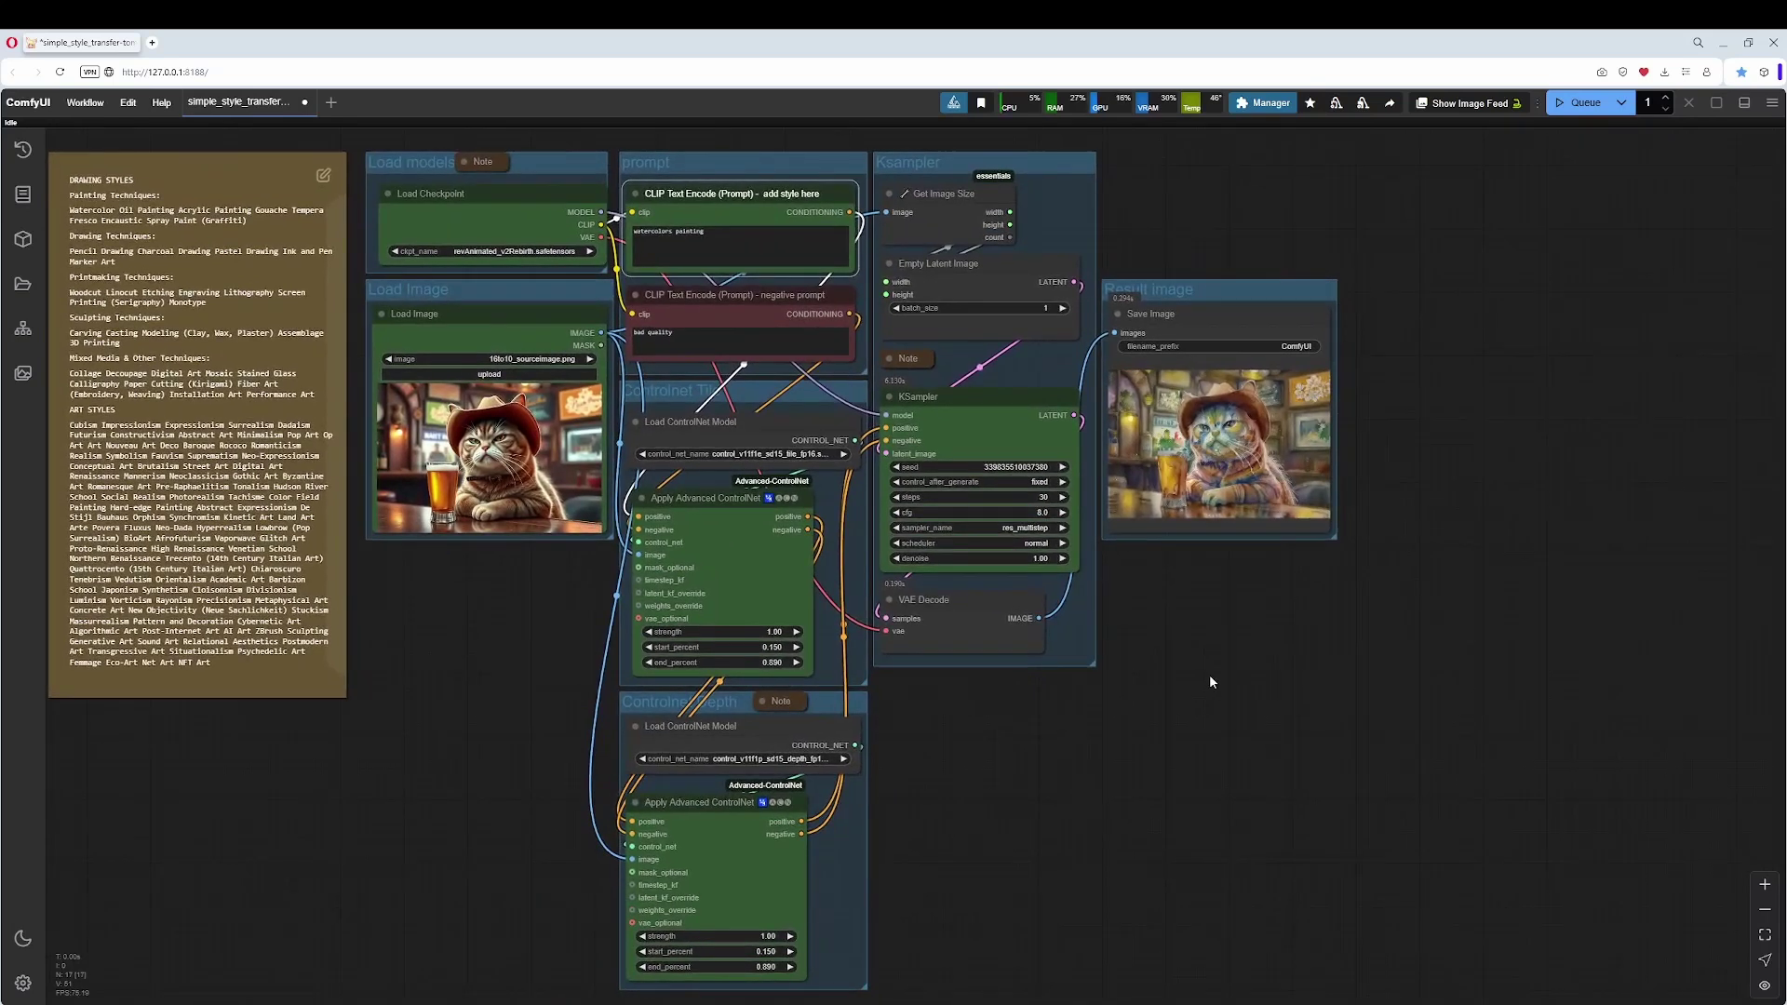